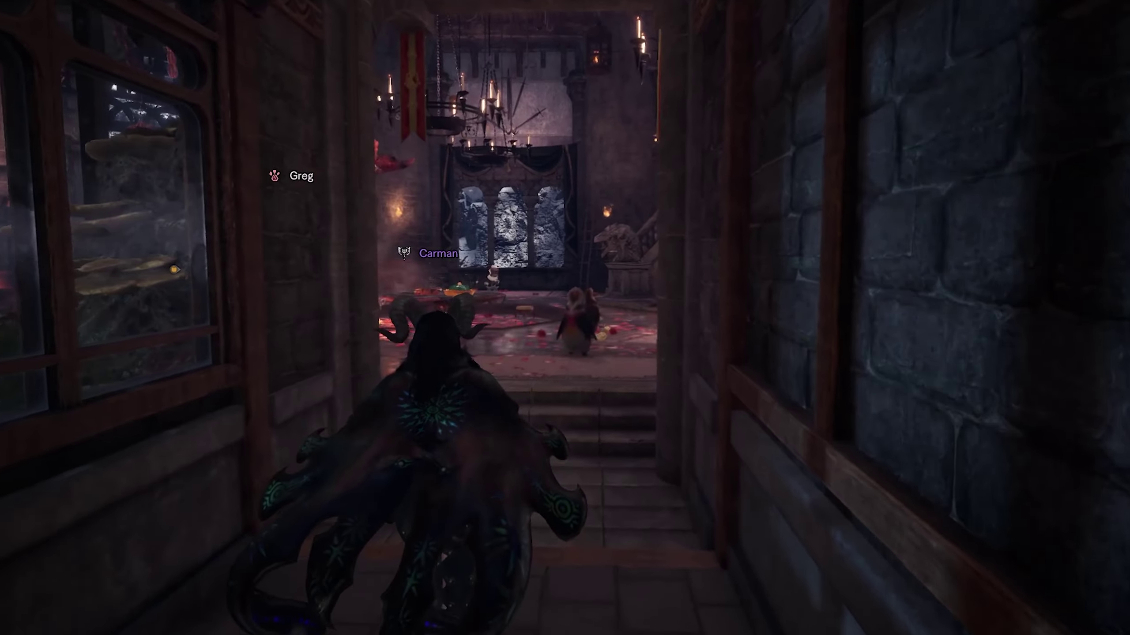
Step: Run the hunter down the corridor into the hall toward the red dragon, then turn back around
{"action": "key", "text": "w"}
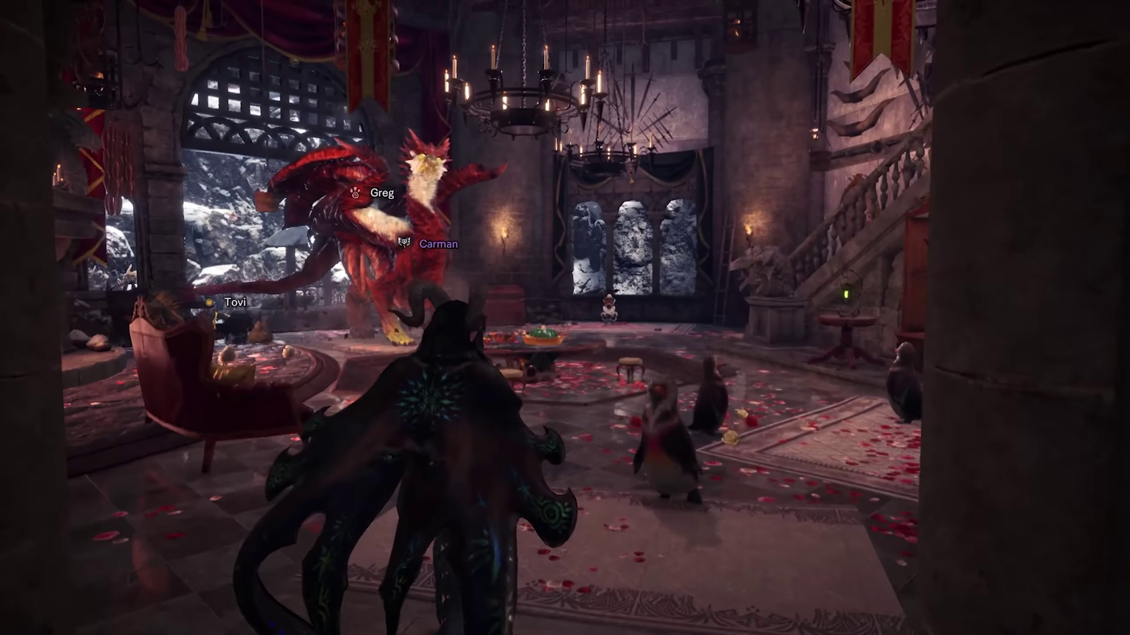
{"action": "key", "text": "w"}
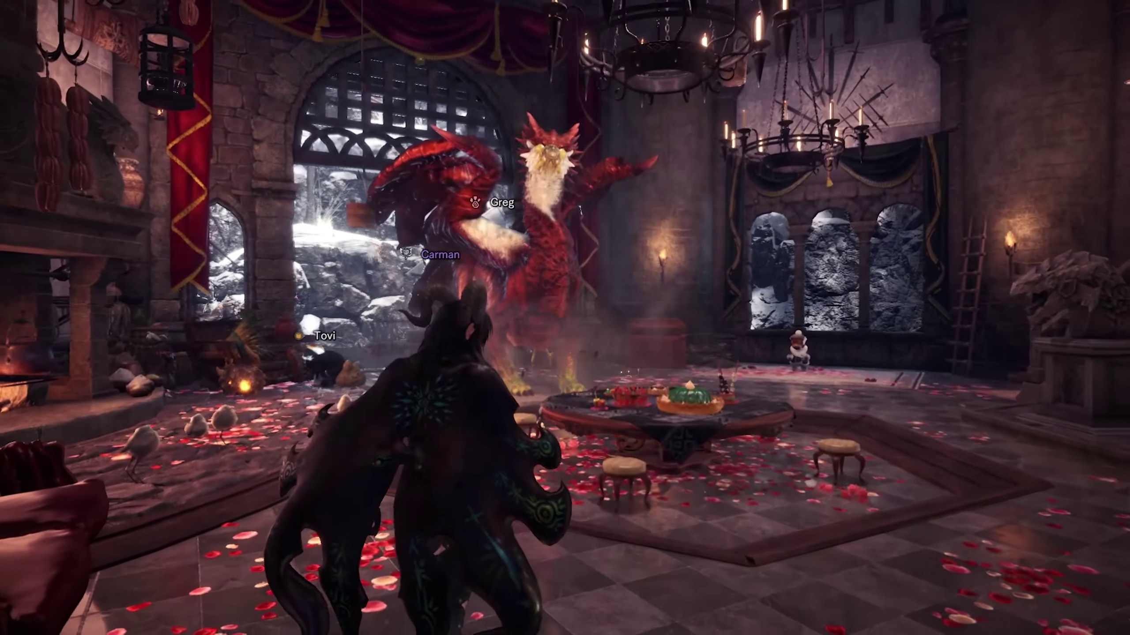
{"action": "key", "text": "w"}
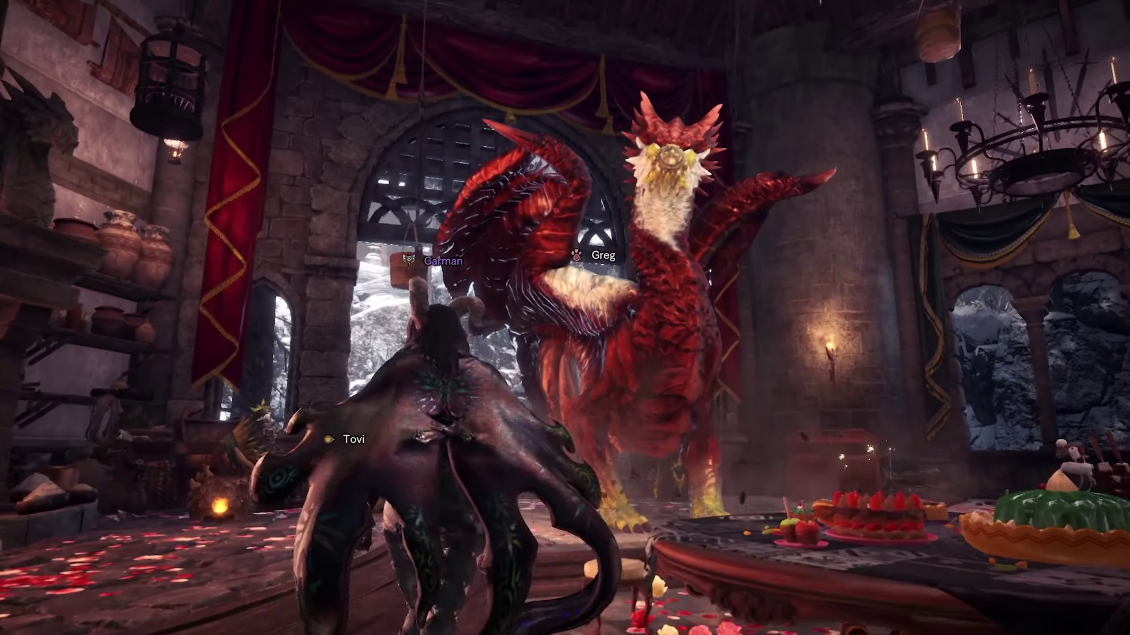
{"action": "key", "text": "s"}
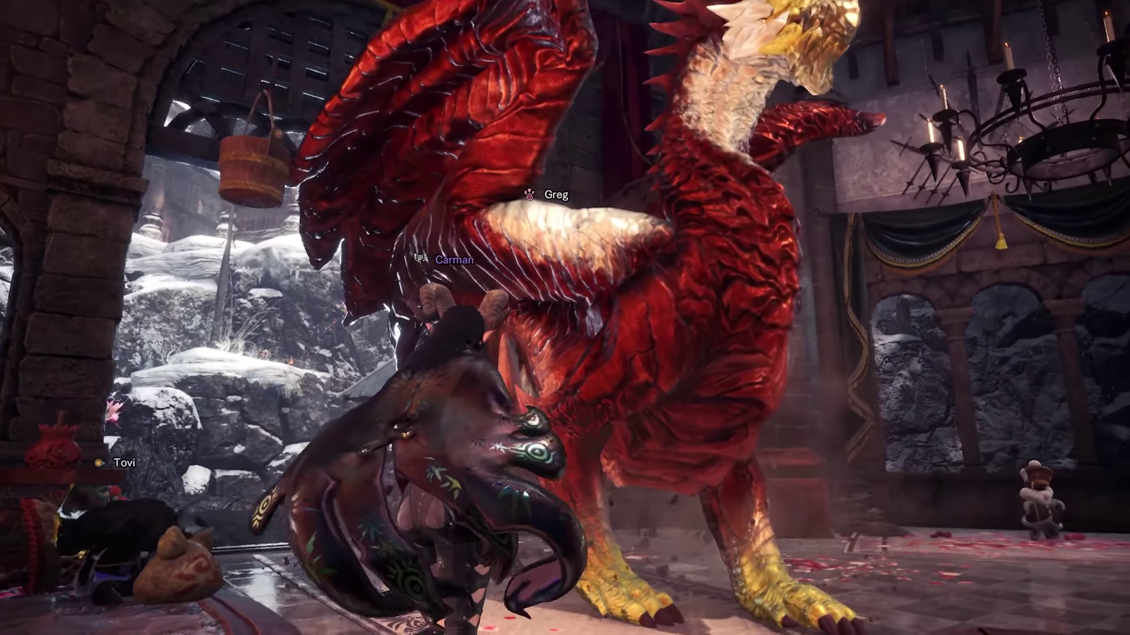
{"action": "key", "text": "s"}
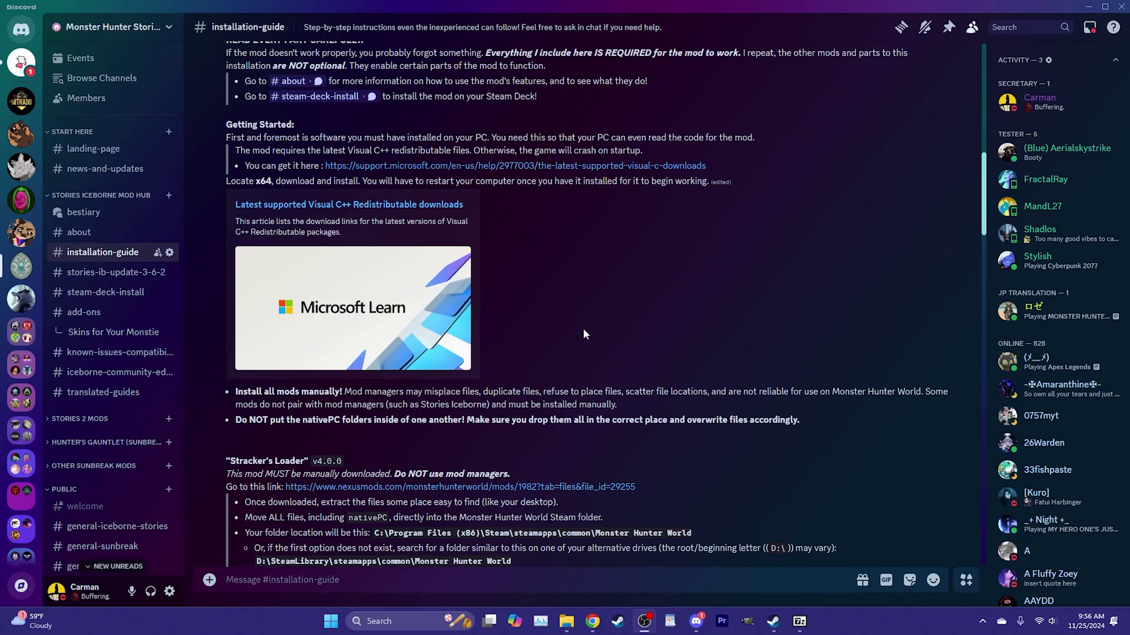
Step: Scroll the guide past the READ EVERY PART CAREFULLY message and follow the support.microsoft.com Visual C++ link
{"action": "scroll", "coordinate": [586, 342], "scroll_direction": "up", "scroll_amount": 4}
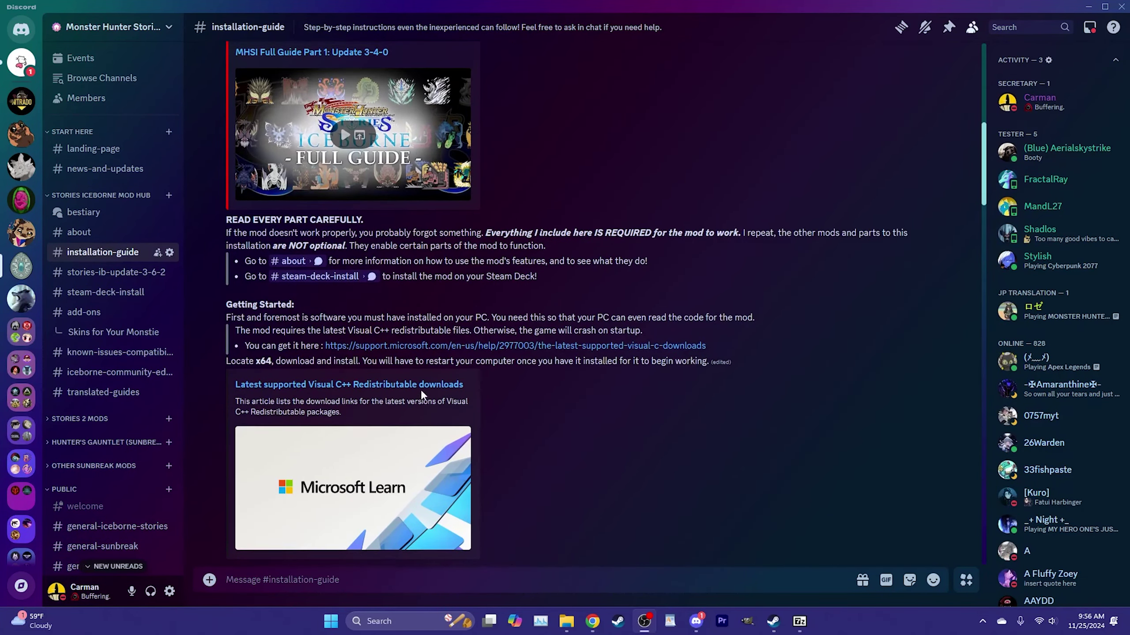
{"action": "scroll", "coordinate": [423, 394], "scroll_direction": "up", "scroll_amount": 5}
{"action": "scroll", "coordinate": [444, 399], "scroll_direction": "down", "scroll_amount": 3}
{"action": "scroll", "coordinate": [623, 338], "scroll_direction": "up", "scroll_amount": 4}
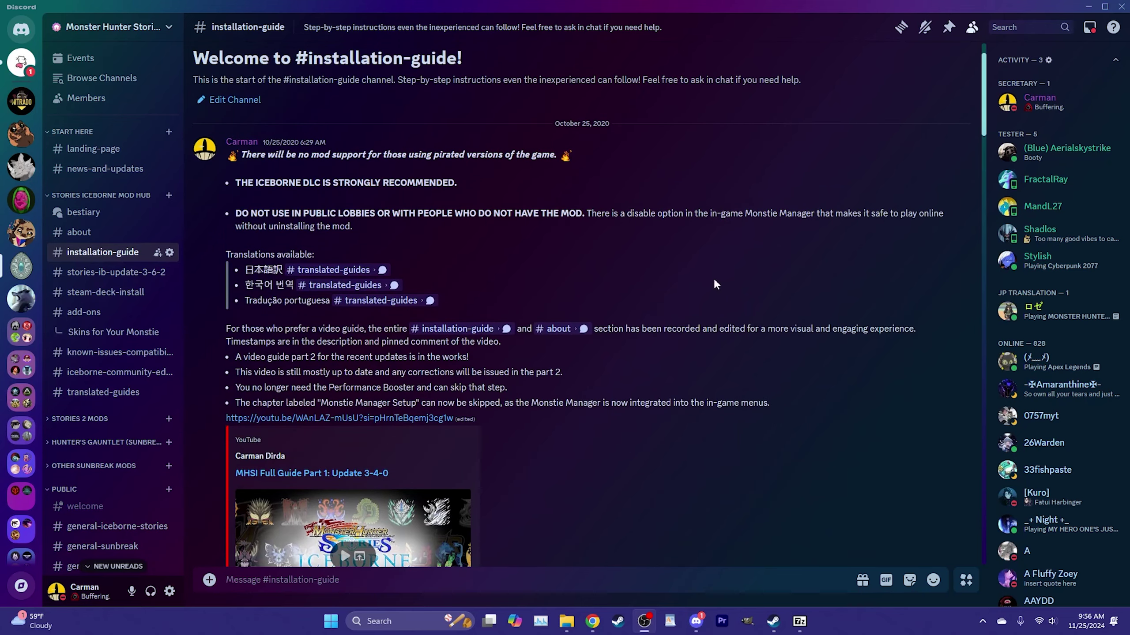
{"action": "scroll", "coordinate": [517, 219], "scroll_direction": "down", "scroll_amount": 9}
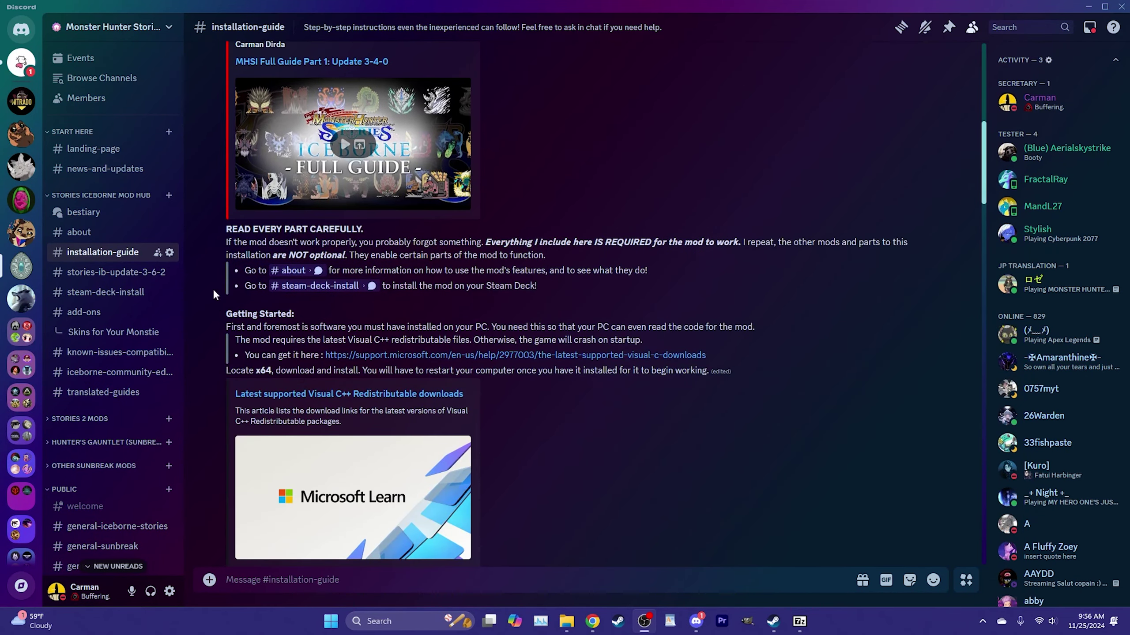
{"action": "triple_click", "coordinate": [215, 305]}
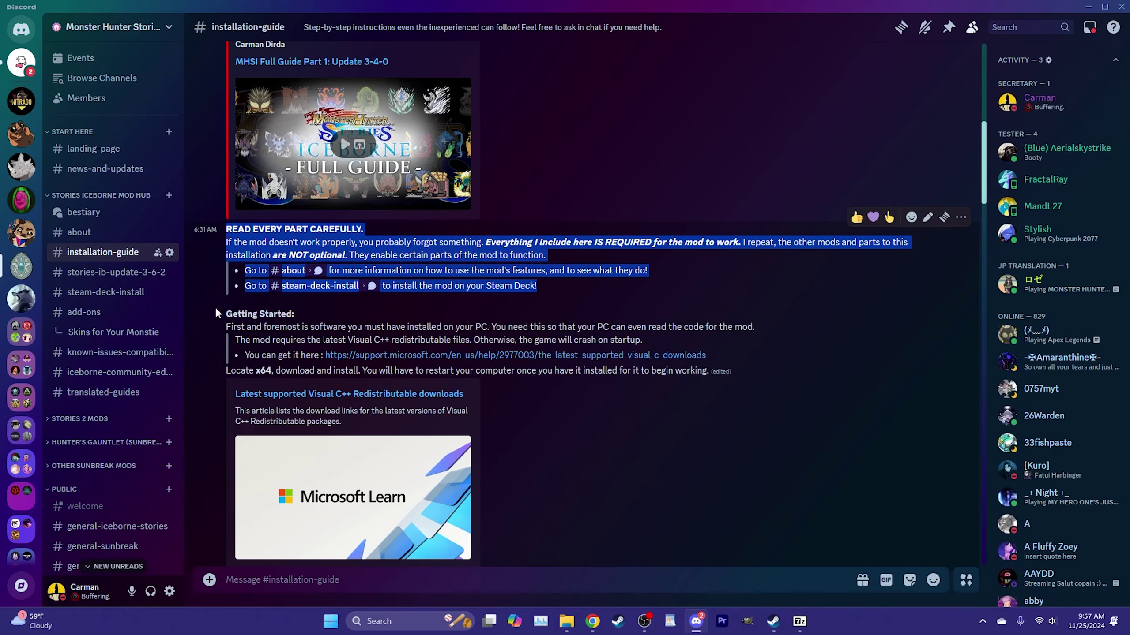
{"action": "left_click_drag", "start_coordinate": [214, 306], "coordinate": [324, 344]}
{"action": "left_click", "coordinate": [553, 392]}
{"action": "scroll", "coordinate": [553, 390], "scroll_direction": "down", "scroll_amount": 3}
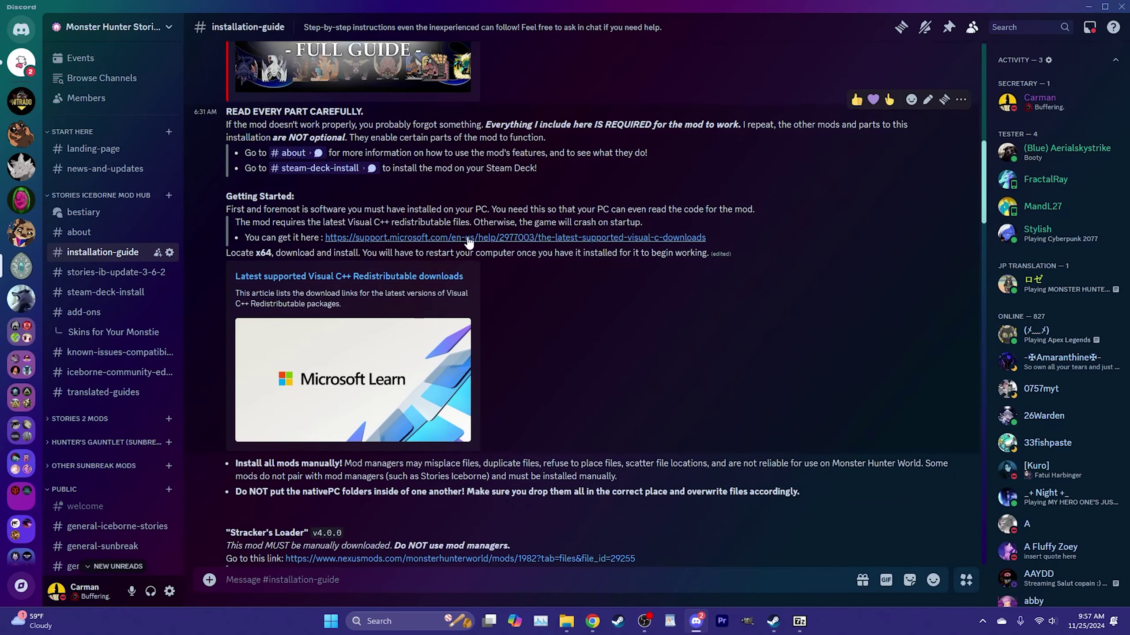
{"action": "left_click", "coordinate": [467, 238]}
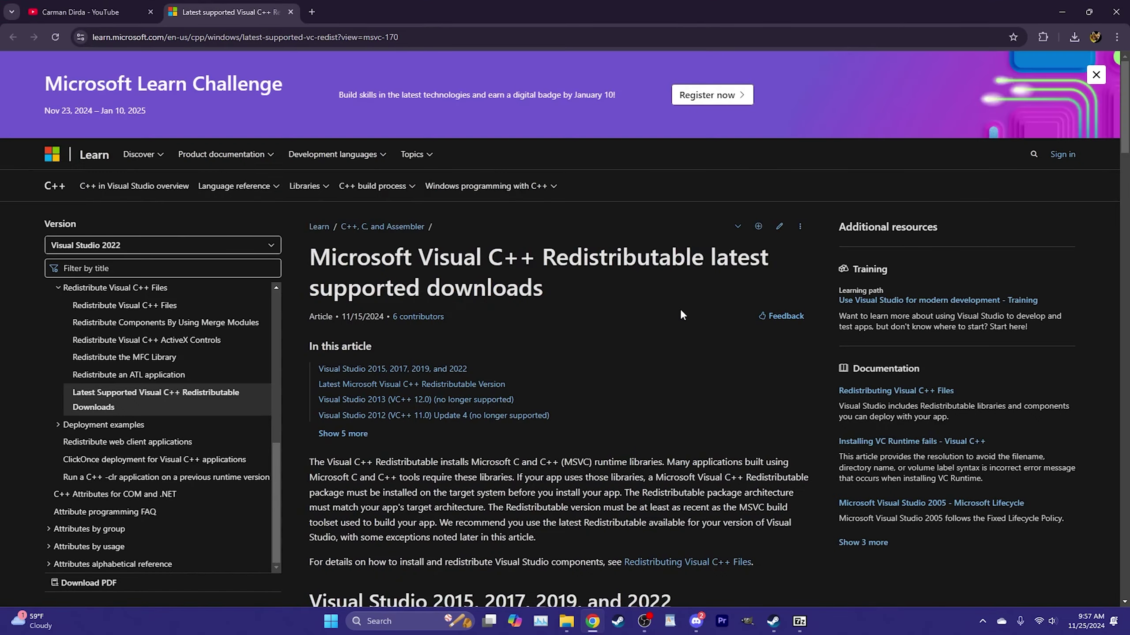
Step: Scroll down Microsoft Learn to the Latest Microsoft Visual C++ Redistributable Version download table
{"action": "scroll", "coordinate": [613, 281], "scroll_direction": "down", "scroll_amount": 7}
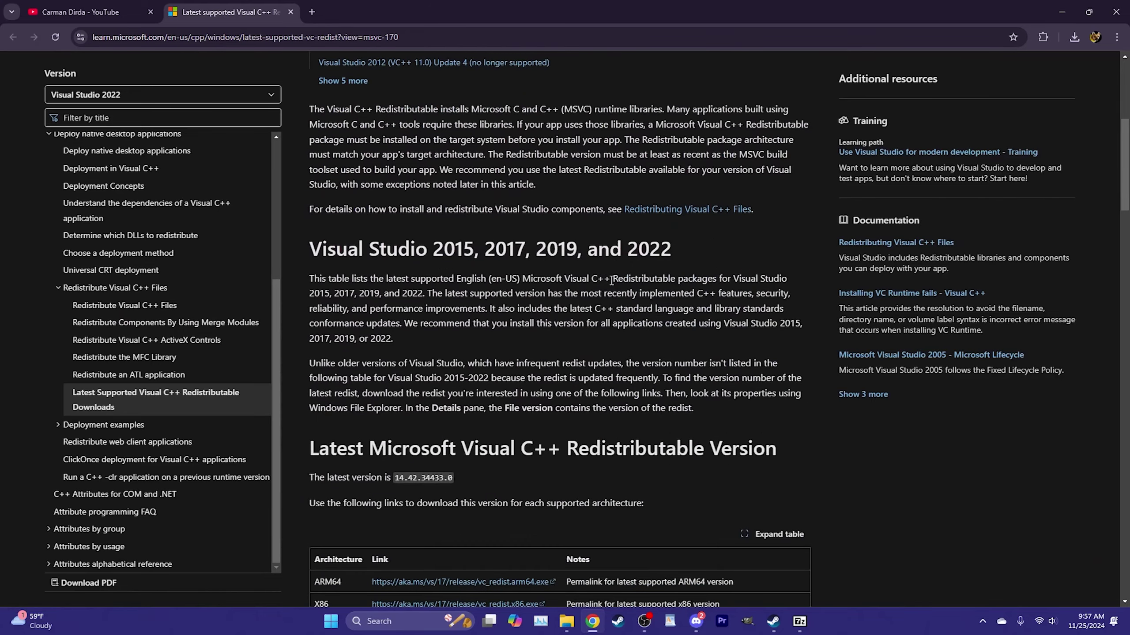
{"action": "scroll", "coordinate": [611, 285], "scroll_direction": "down", "scroll_amount": 4}
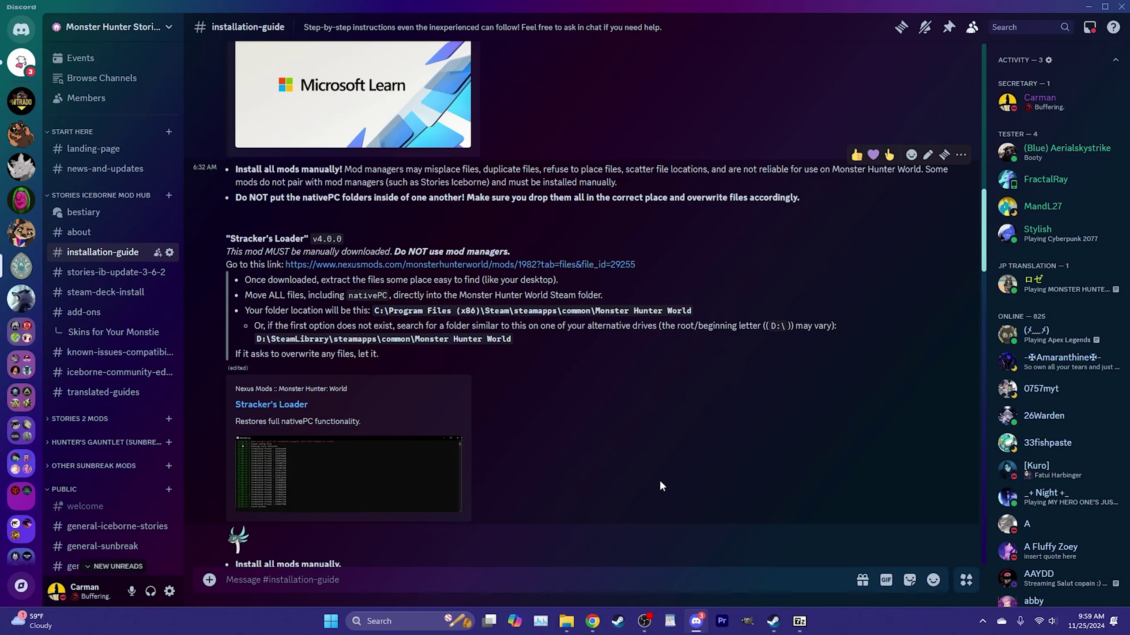
Step: Highlight v4.0.0 beside Stracker's Loader and open its nexusmods.com download page
{"action": "double_click", "coordinate": [319, 239]}
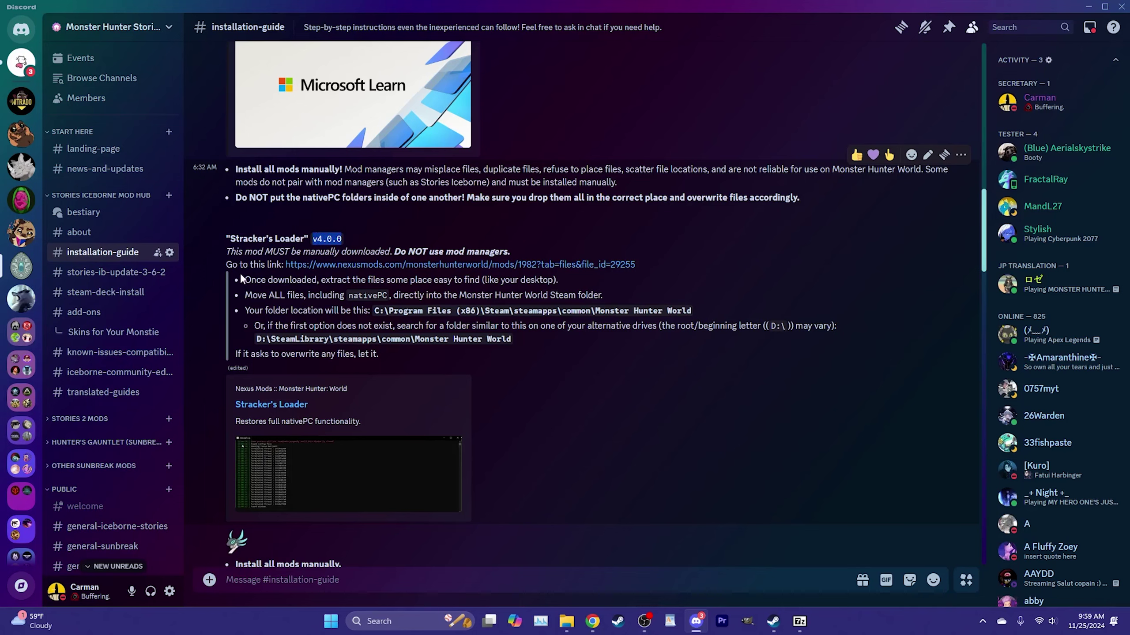
{"action": "left_click", "coordinate": [406, 268]}
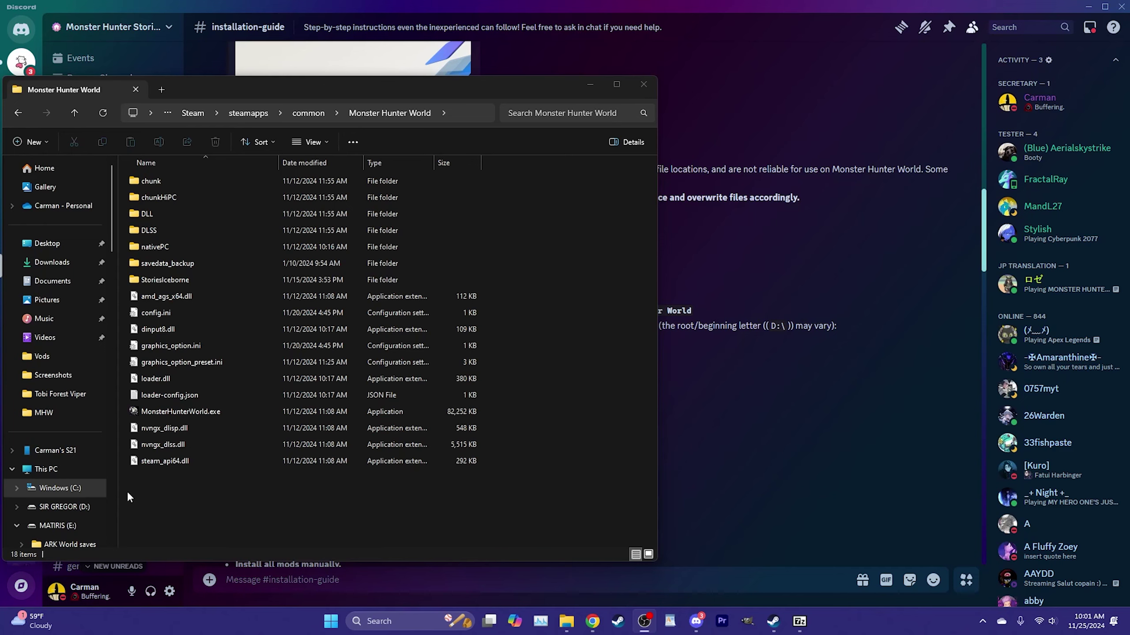
Step: Browse to C:\Program Files (x86)\Steam\steamapps\common\Monster Hunter World, select MonsterHunterWorld.exe, then bring Steam forward
{"action": "left_click", "coordinate": [71, 491]}
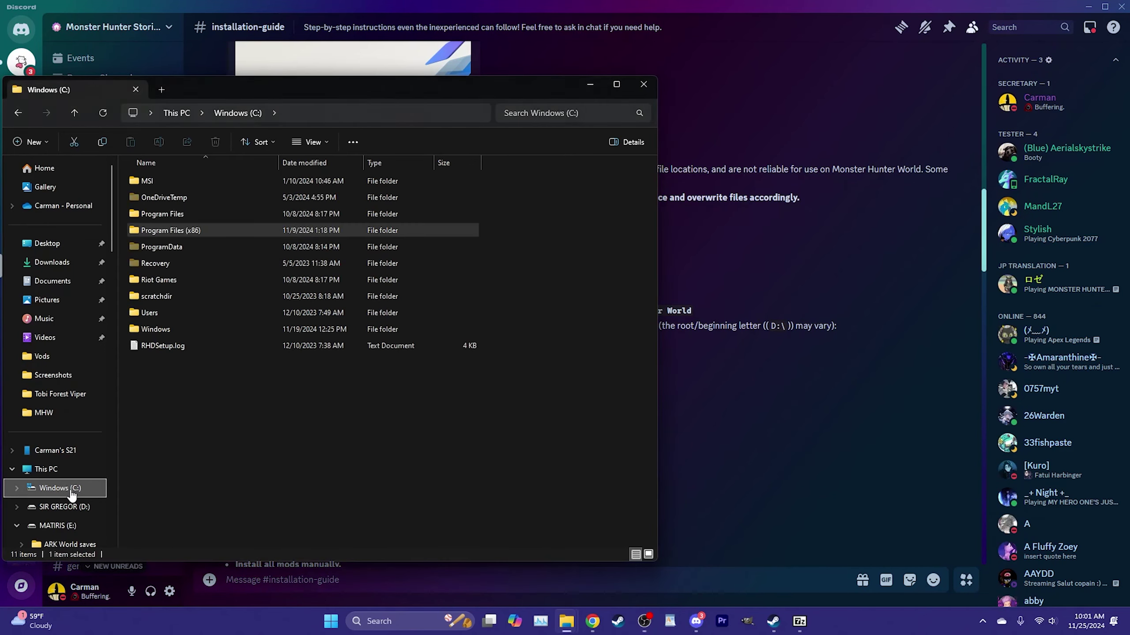
{"action": "double_click", "coordinate": [208, 231]}
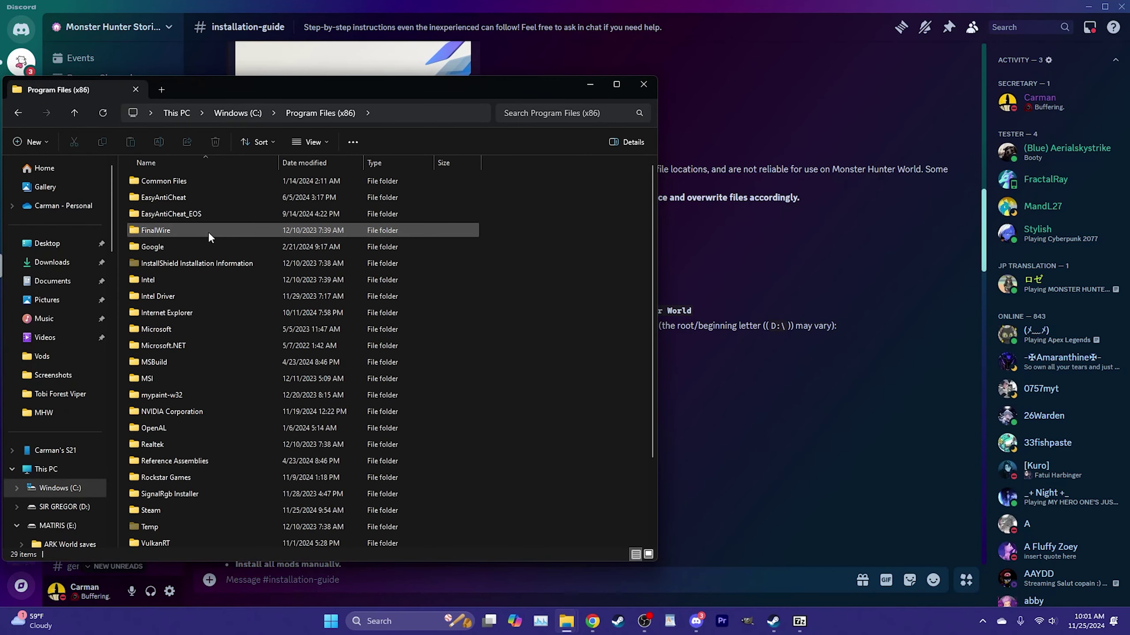
{"action": "double_click", "coordinate": [192, 509]}
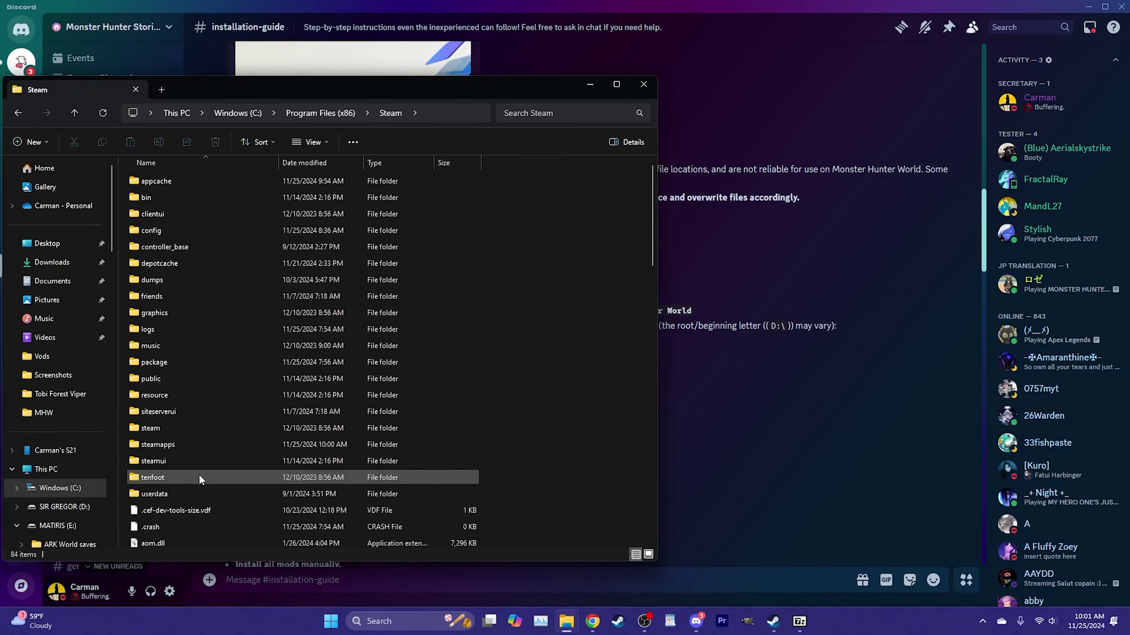
{"action": "double_click", "coordinate": [194, 445]}
{"action": "double_click", "coordinate": [182, 183]}
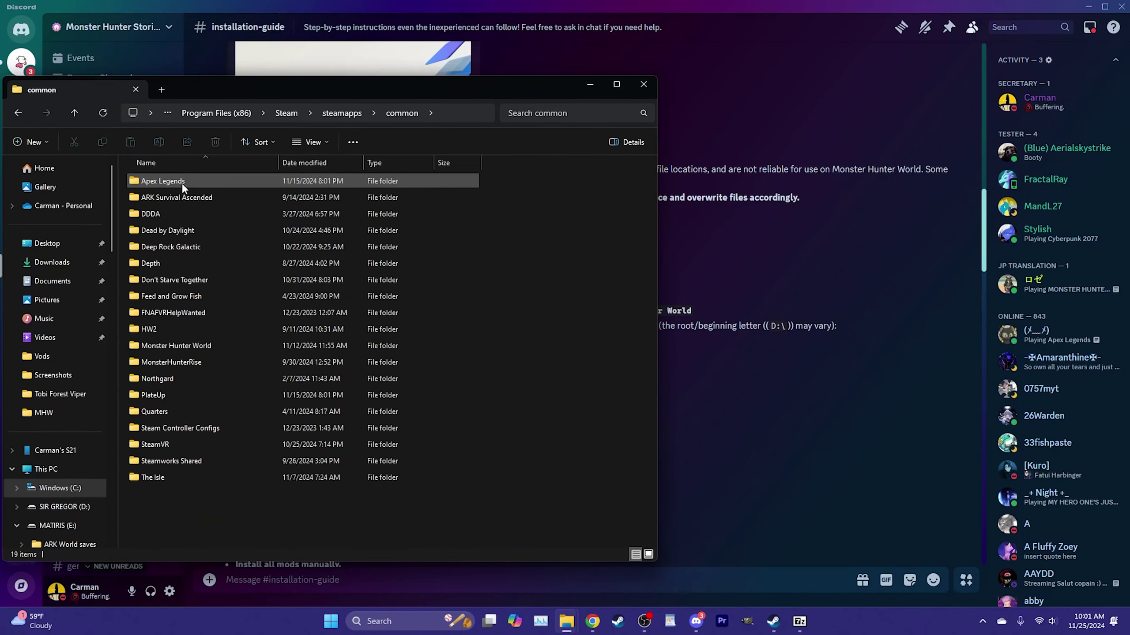
{"action": "double_click", "coordinate": [227, 344]}
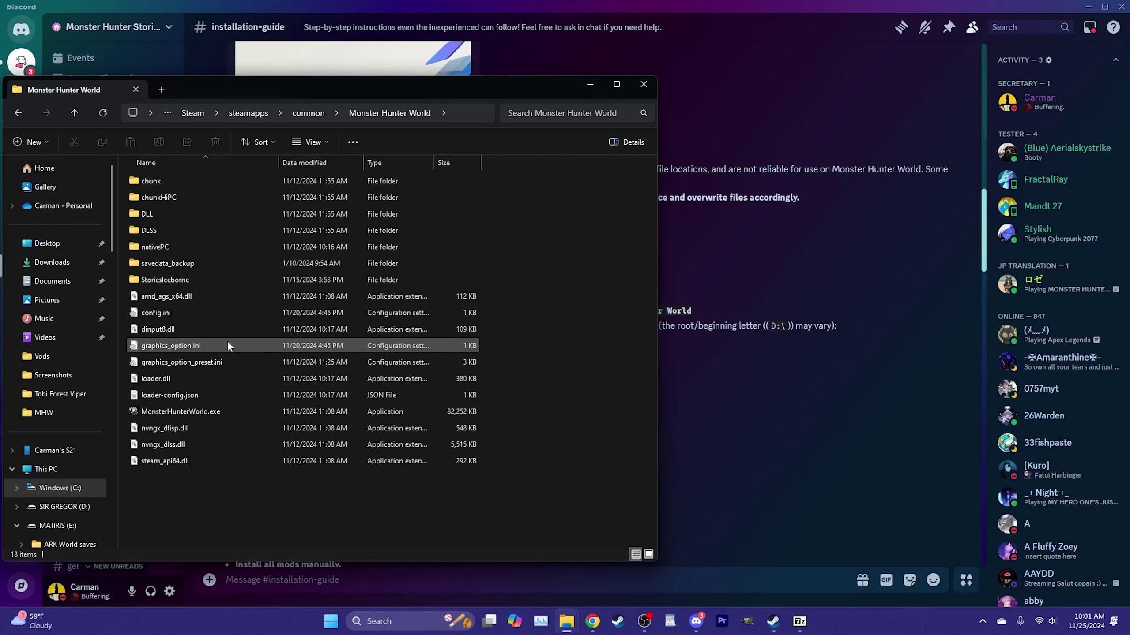
{"action": "left_click", "coordinate": [229, 412]}
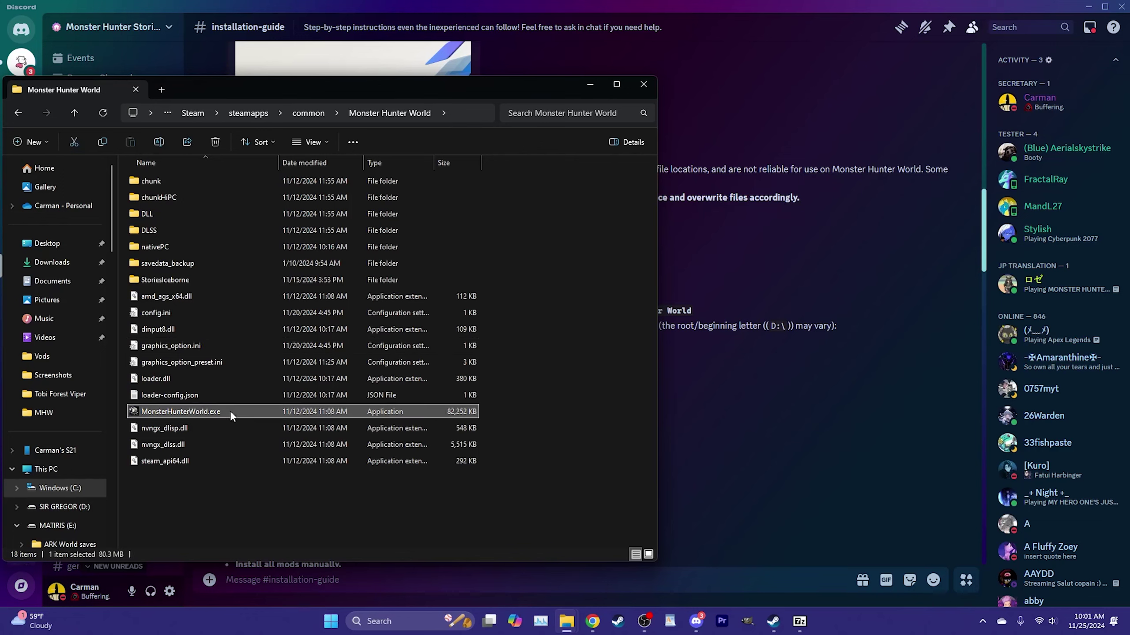
{"action": "left_click", "coordinate": [773, 621]}
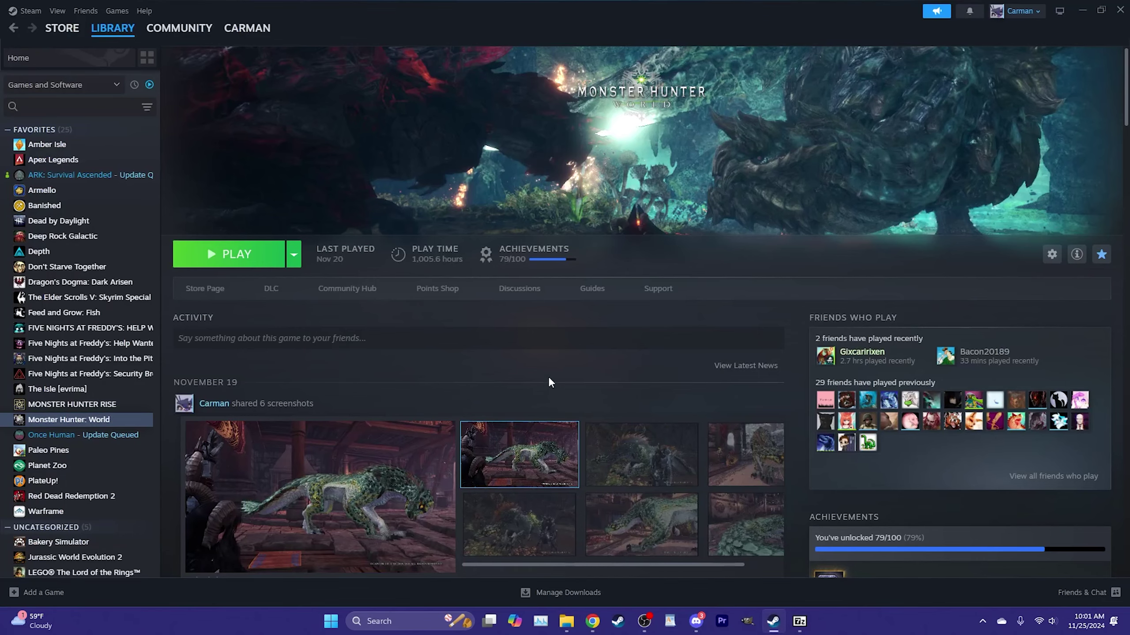
Step: Use Manage > Browse local files on the Monster Hunter: World library entry
{"action": "right_click", "coordinate": [108, 419]}
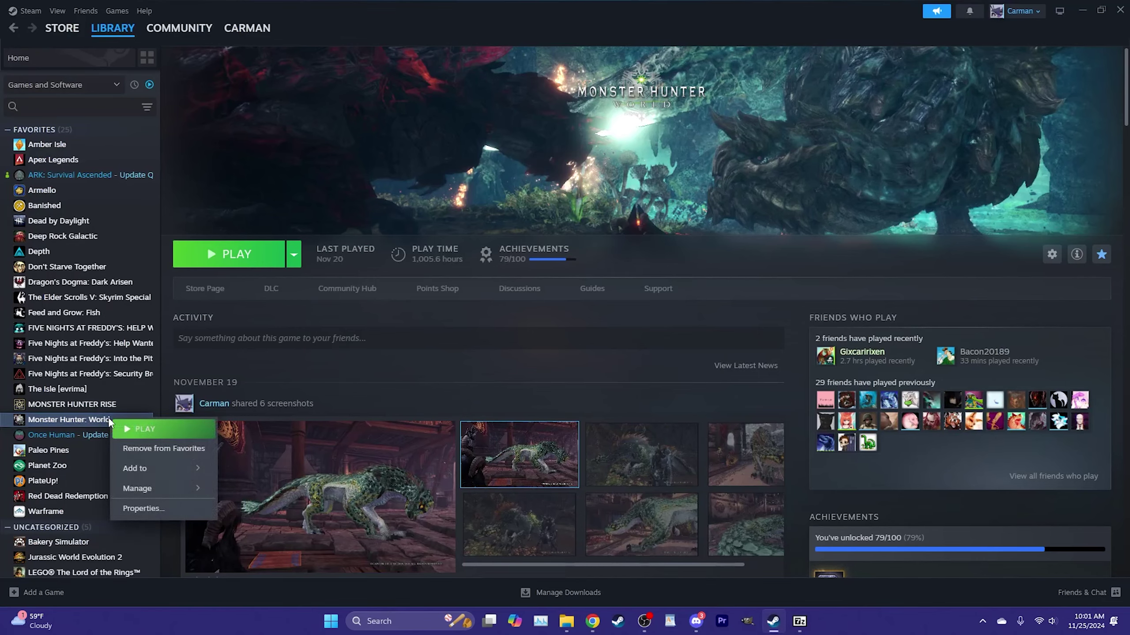
{"action": "mouse_move", "coordinate": [189, 493]}
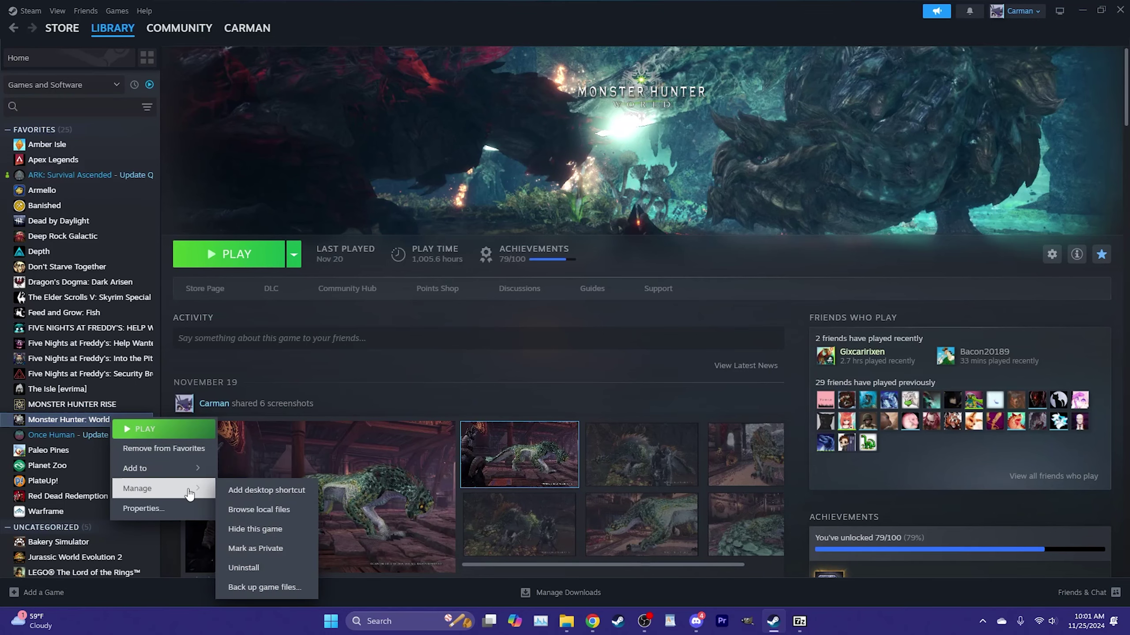
{"action": "left_click", "coordinate": [269, 512]}
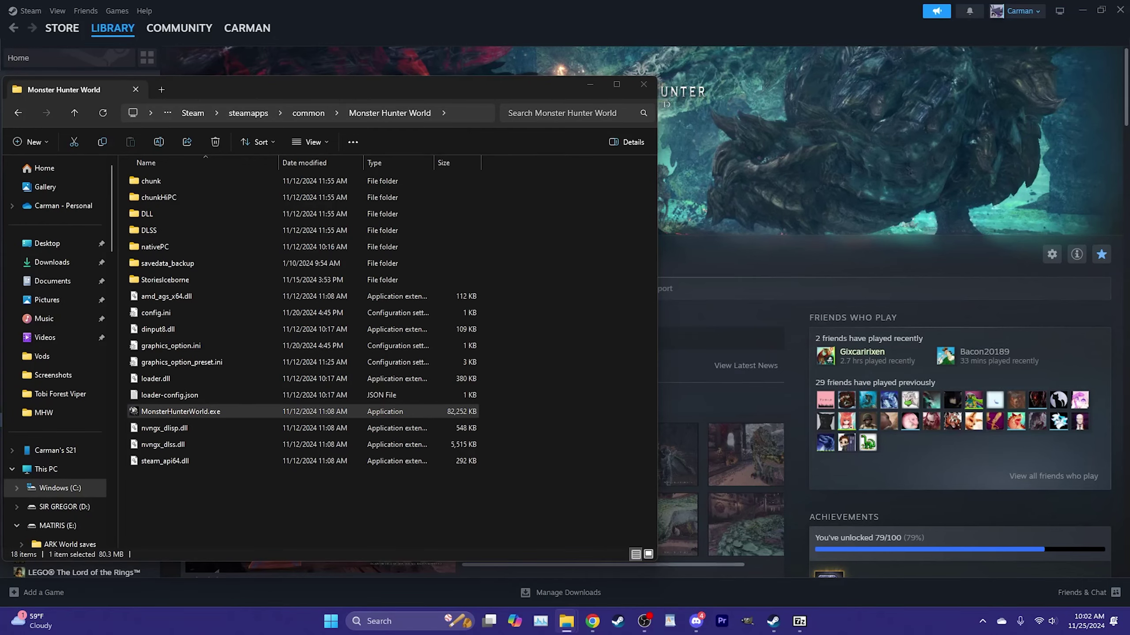
Step: Extract the Stracker's Loader zip beside itself in the Strackers and Performance Booster folder
{"action": "left_click_drag", "start_coordinate": [1129, 166], "coordinate": [685, 97]}
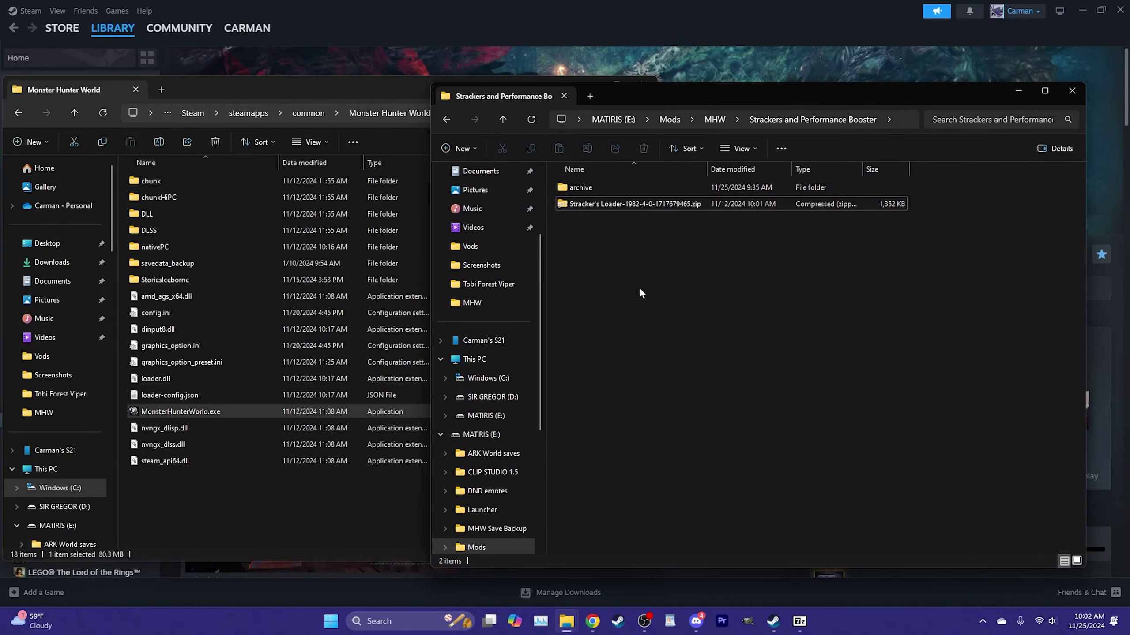
{"action": "left_click", "coordinate": [609, 207]}
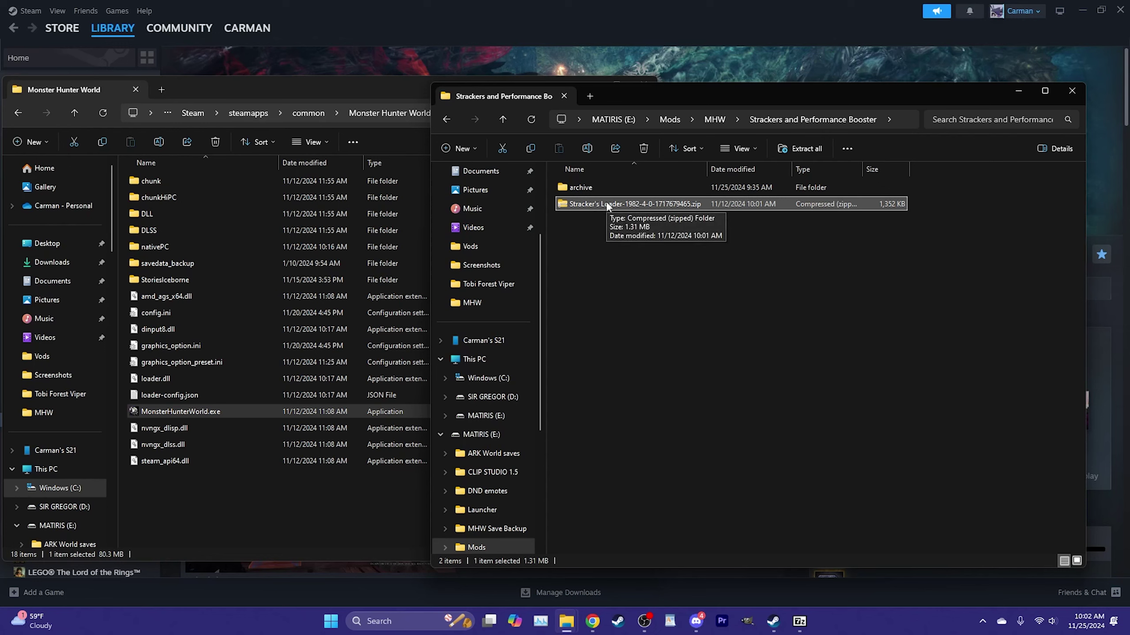
{"action": "right_click", "coordinate": [606, 204]}
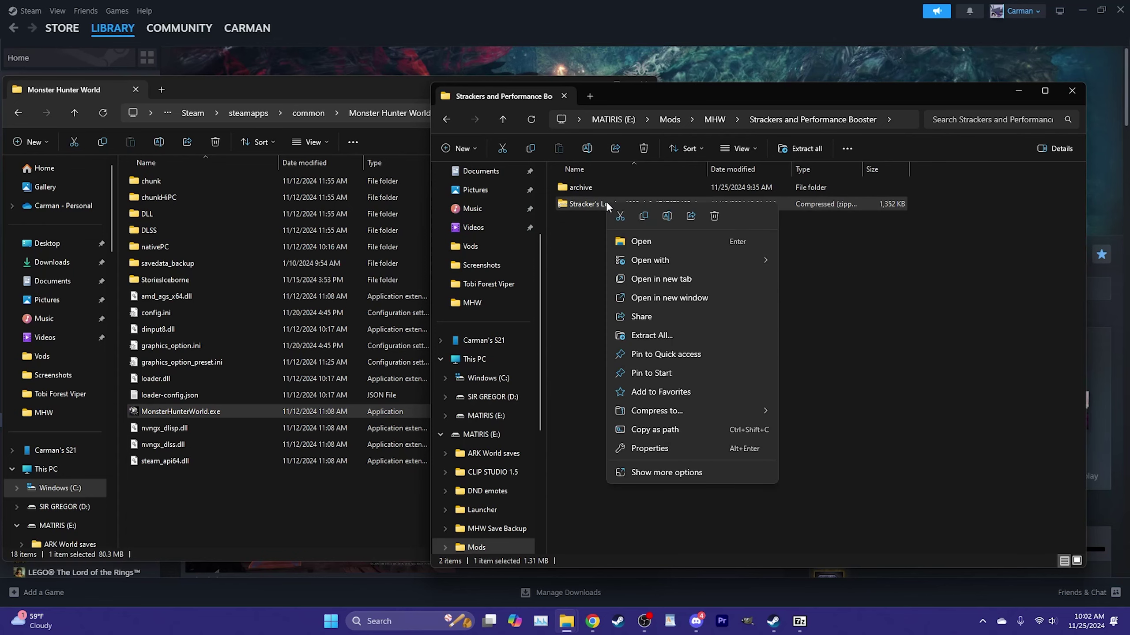
{"action": "left_click", "coordinate": [700, 337]}
{"action": "left_click", "coordinate": [671, 423]}
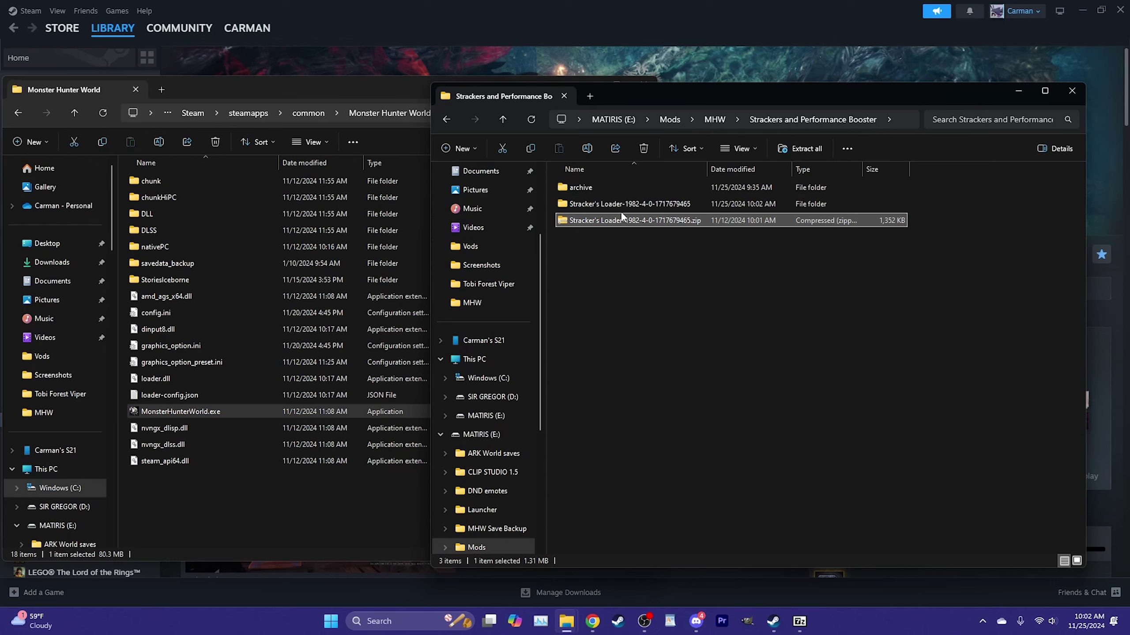
Step: Copy all four extracted loader items into the Monster Hunter World folder, replacing existing files
{"action": "double_click", "coordinate": [651, 204]}
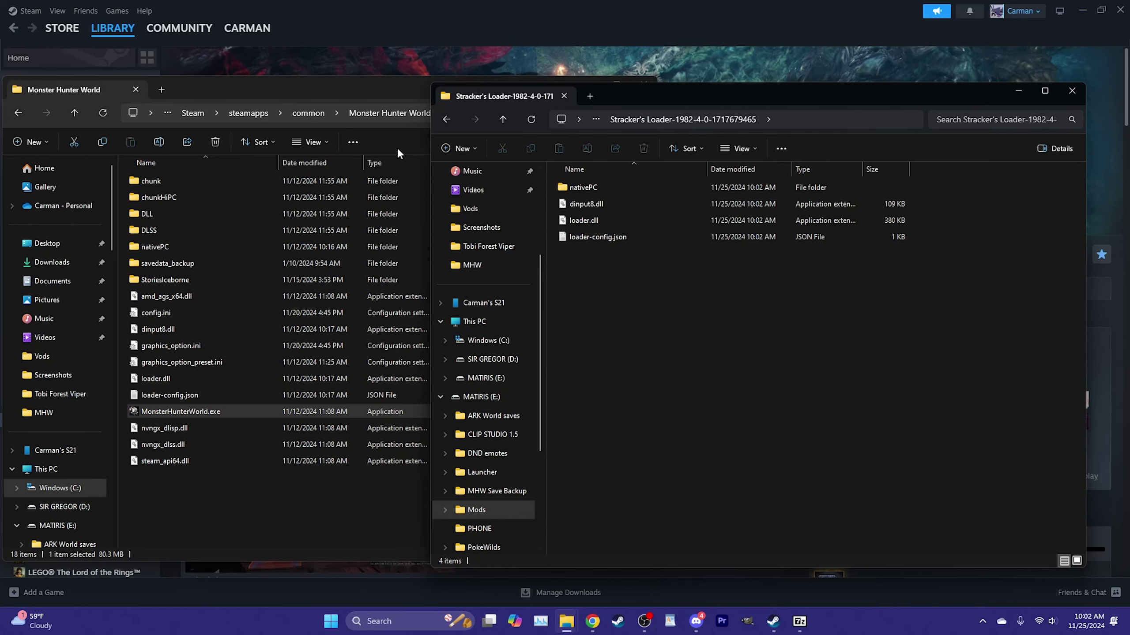
{"action": "left_click", "coordinate": [446, 119]}
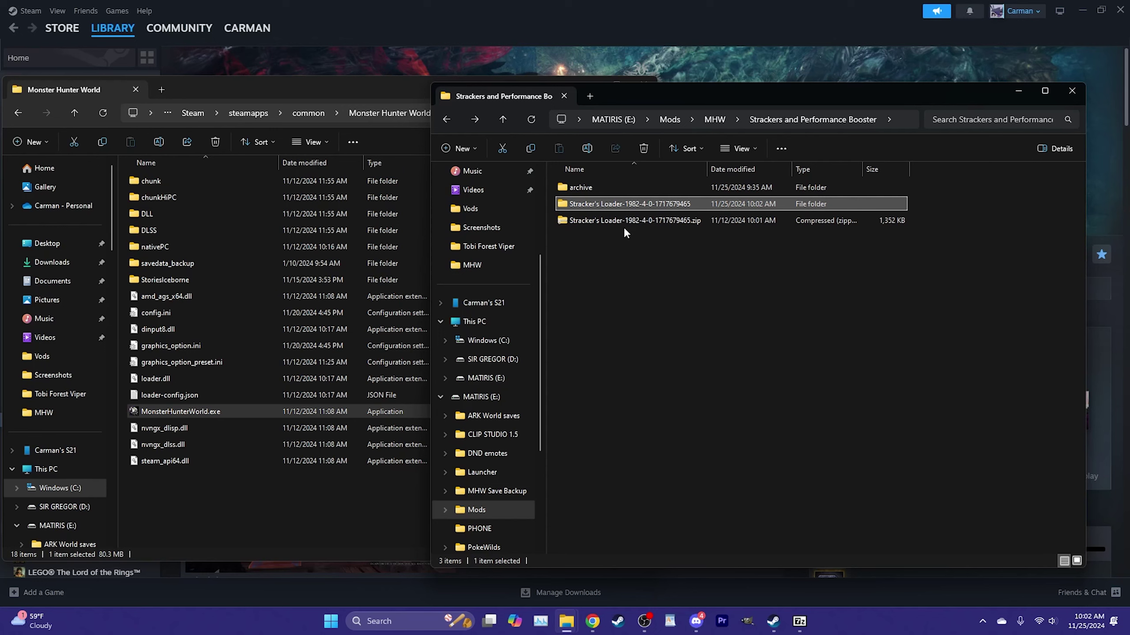
{"action": "double_click", "coordinate": [605, 204]}
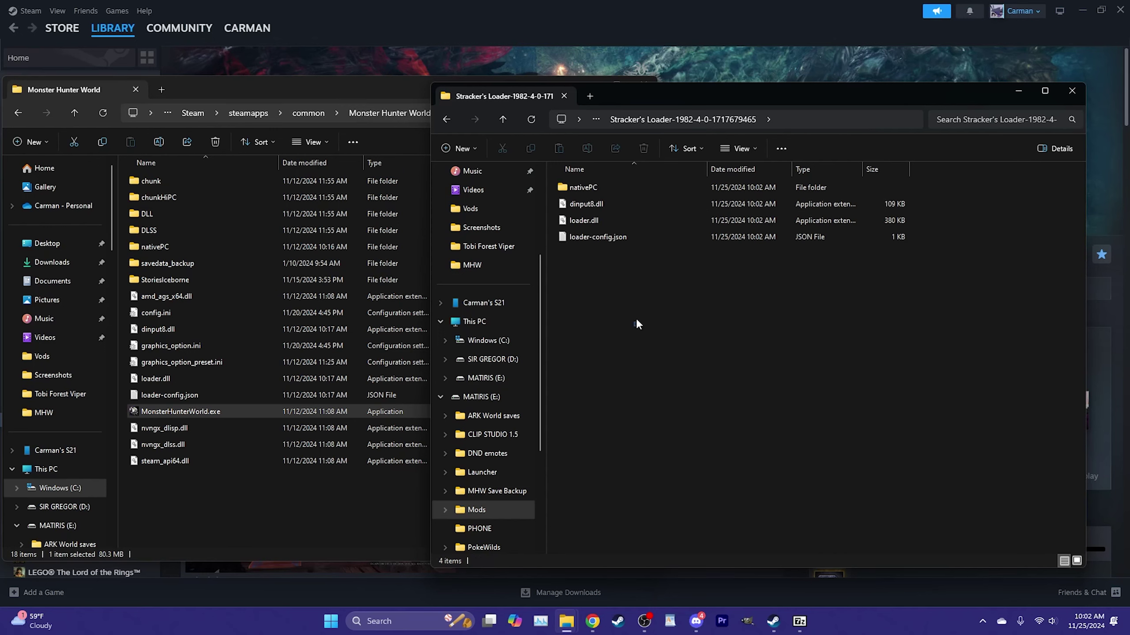
{"action": "left_click_drag", "start_coordinate": [634, 327], "coordinate": [280, 516]}
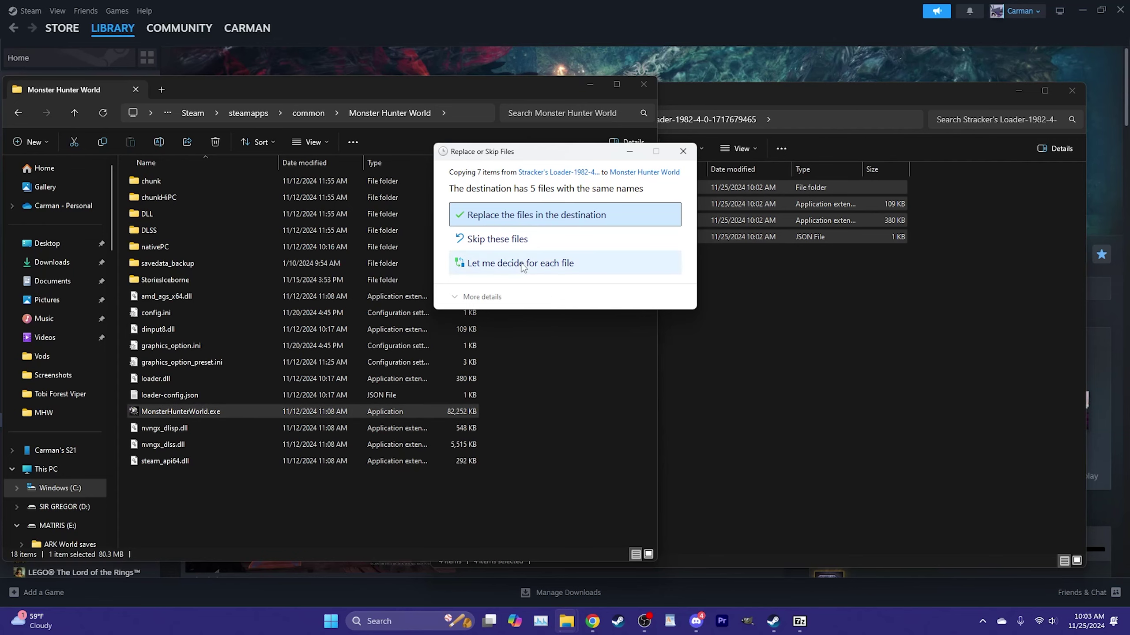
{"action": "left_click", "coordinate": [560, 221]}
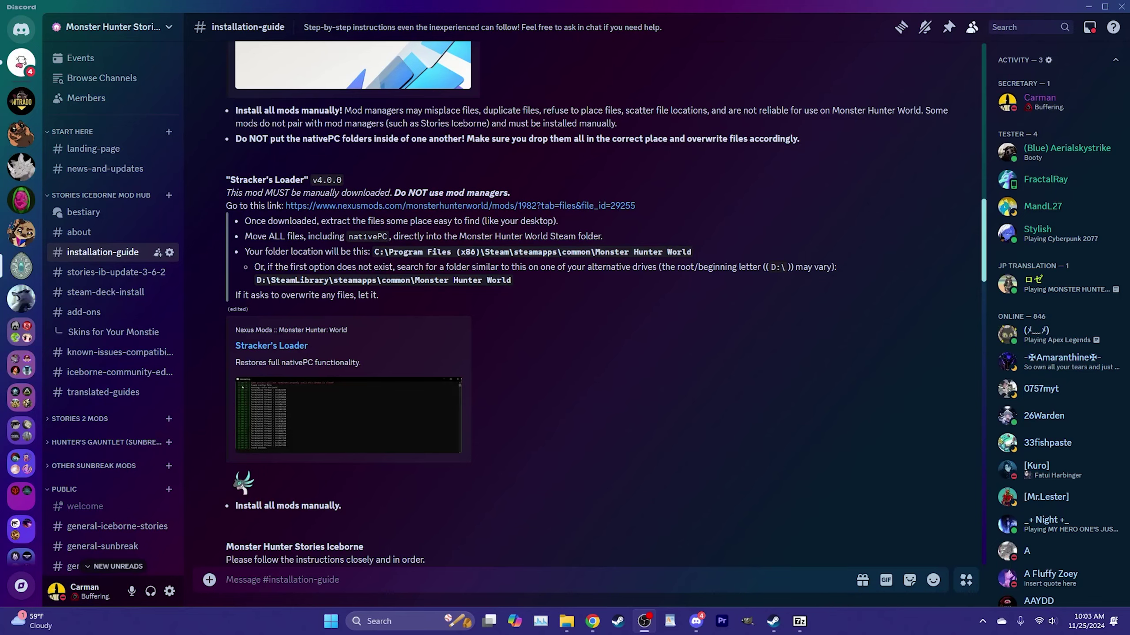
Step: Scroll to the Monster Hunter Stories Iceborne section and follow its Main file link
{"action": "scroll", "coordinate": [681, 399], "scroll_direction": "down", "scroll_amount": 8}
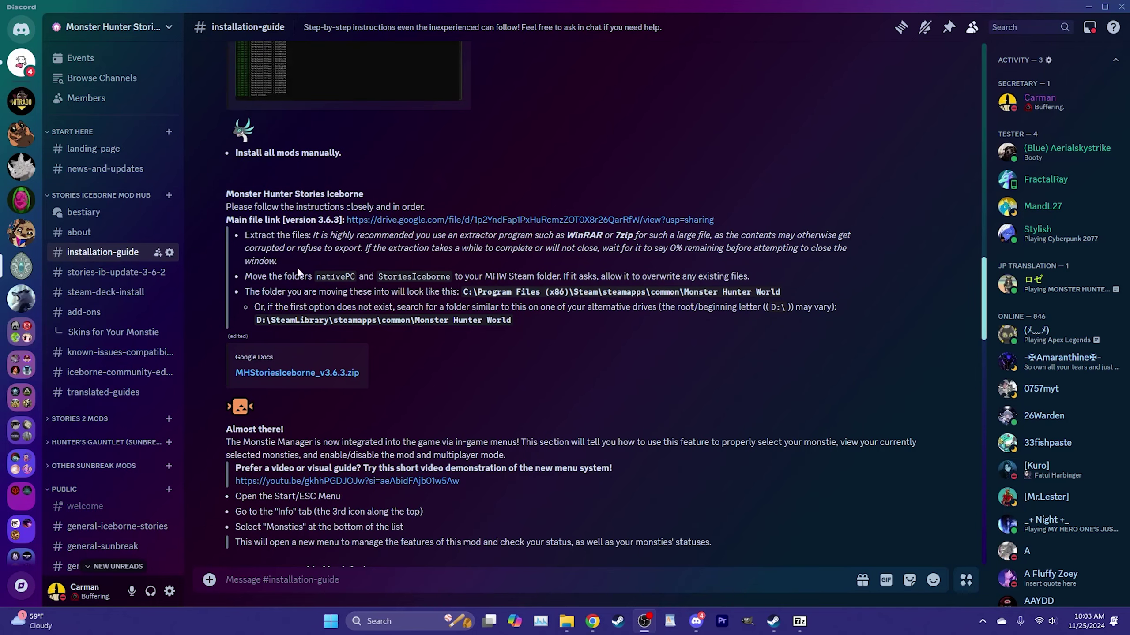
{"action": "left_click", "coordinate": [495, 220]}
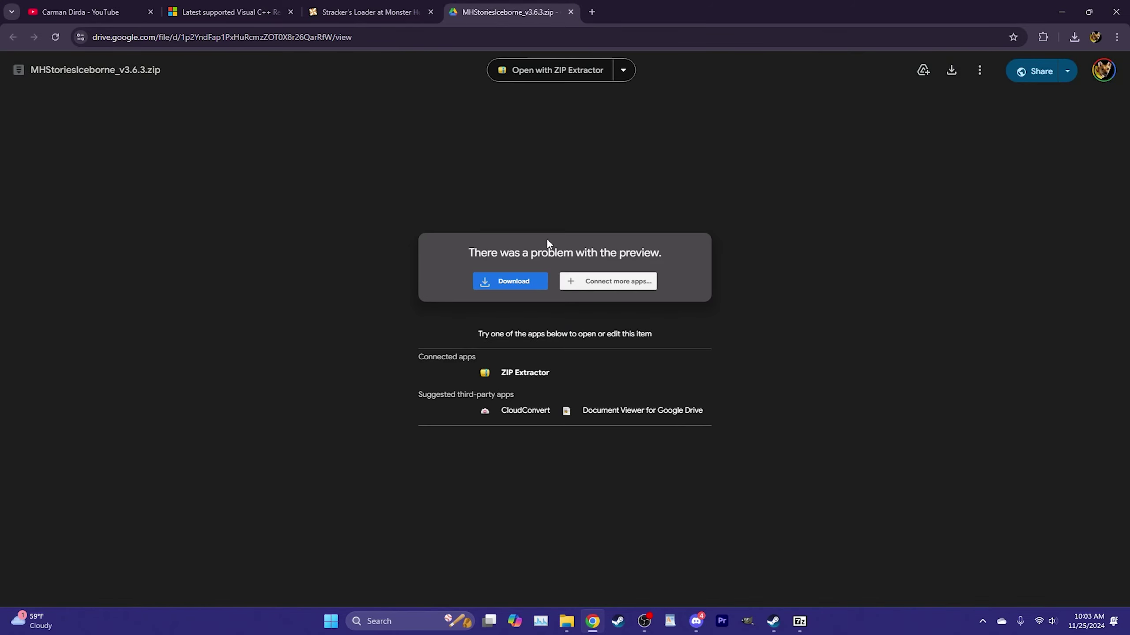
Step: Download MHStoriesIceborne_v3.6.3.zip from Google Drive, accepting the too-large-to-scan warning
{"action": "left_click", "coordinate": [951, 71]}
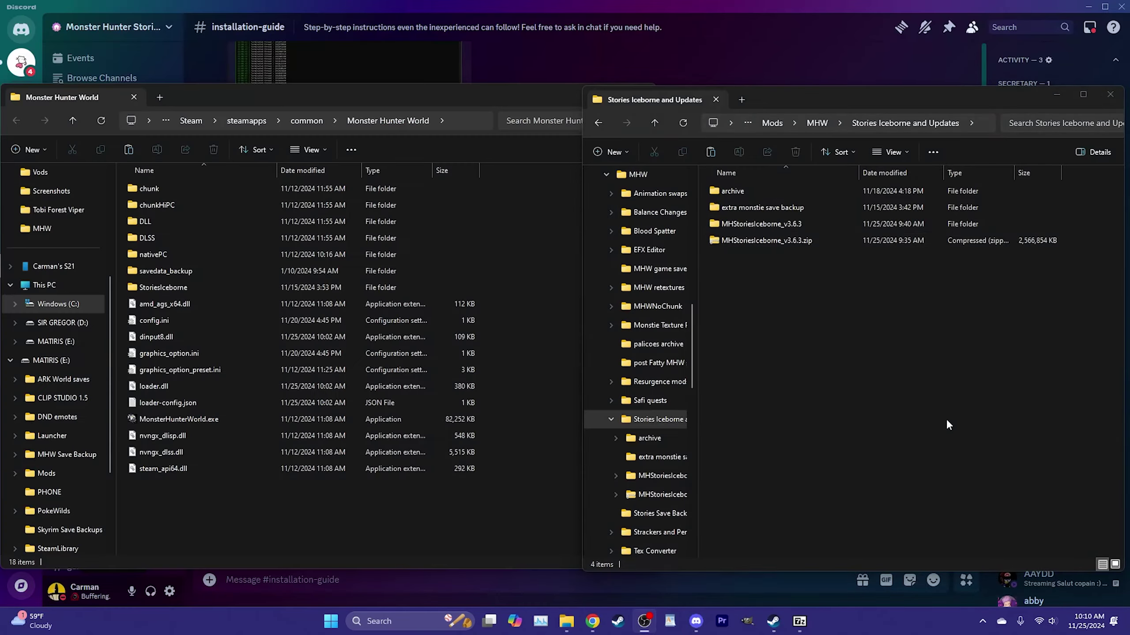
{"action": "left_click", "coordinate": [902, 393]}
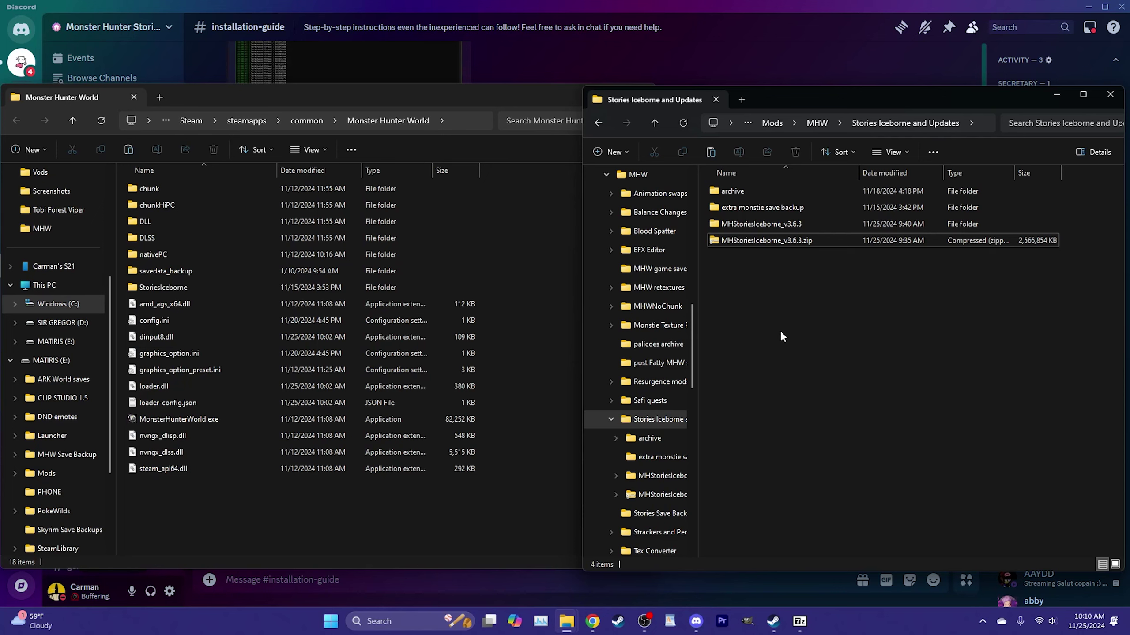
Step: Open 7-Zip File Manager on Stories Iceborne and Updates and select MHStoriesIceborne_v3.6.3.zip
{"action": "right_click", "coordinate": [740, 241]}
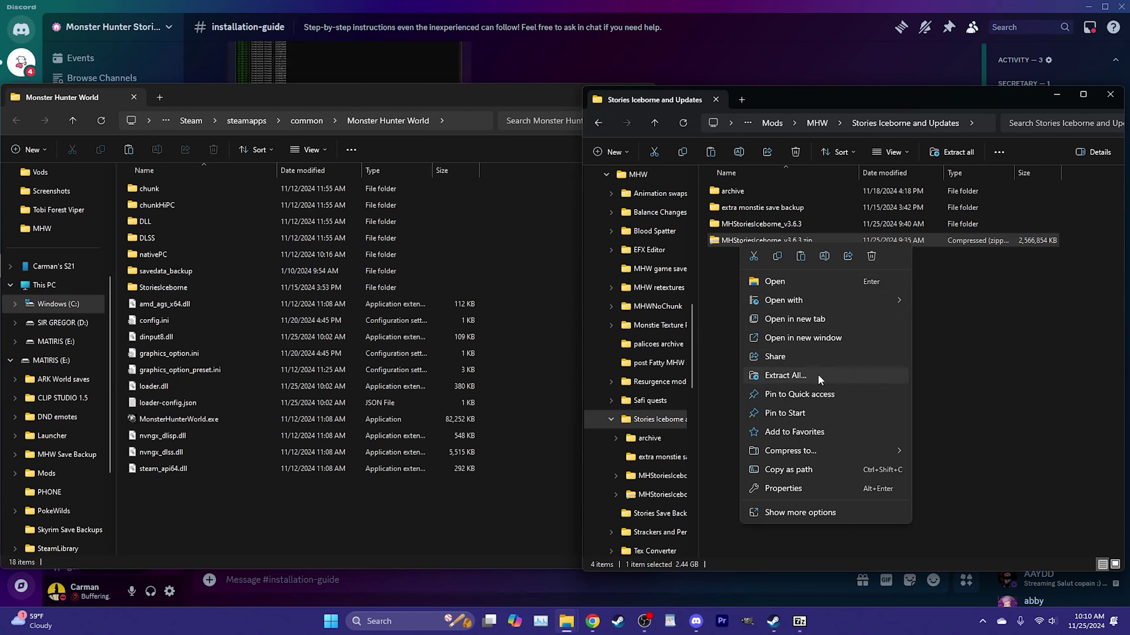
{"action": "left_click", "coordinate": [969, 373]}
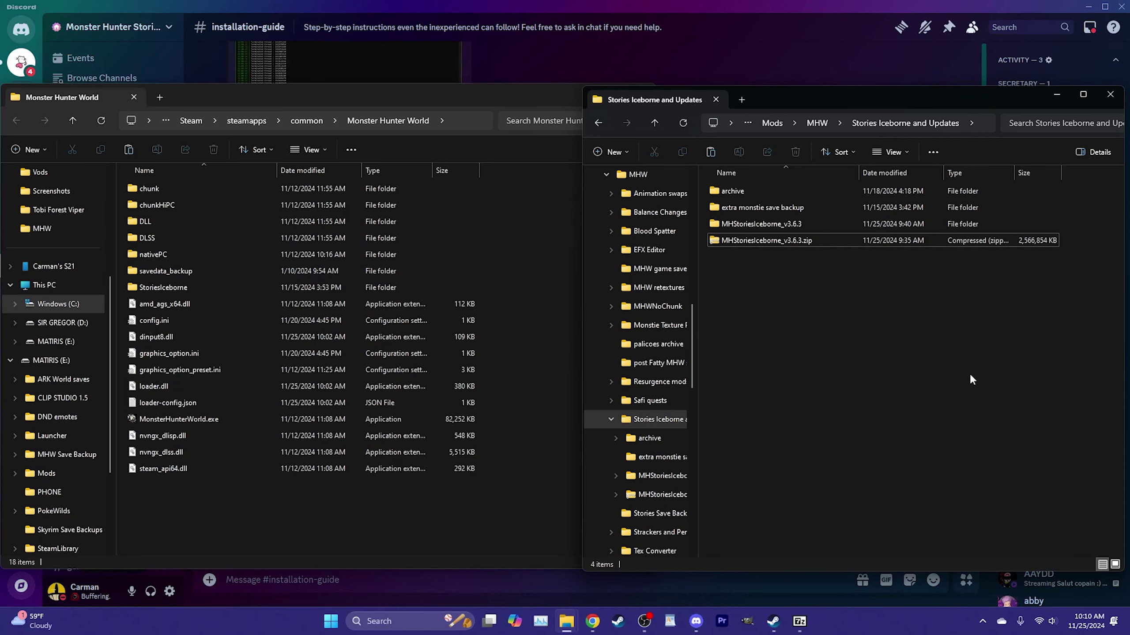
{"action": "left_click", "coordinate": [799, 621]}
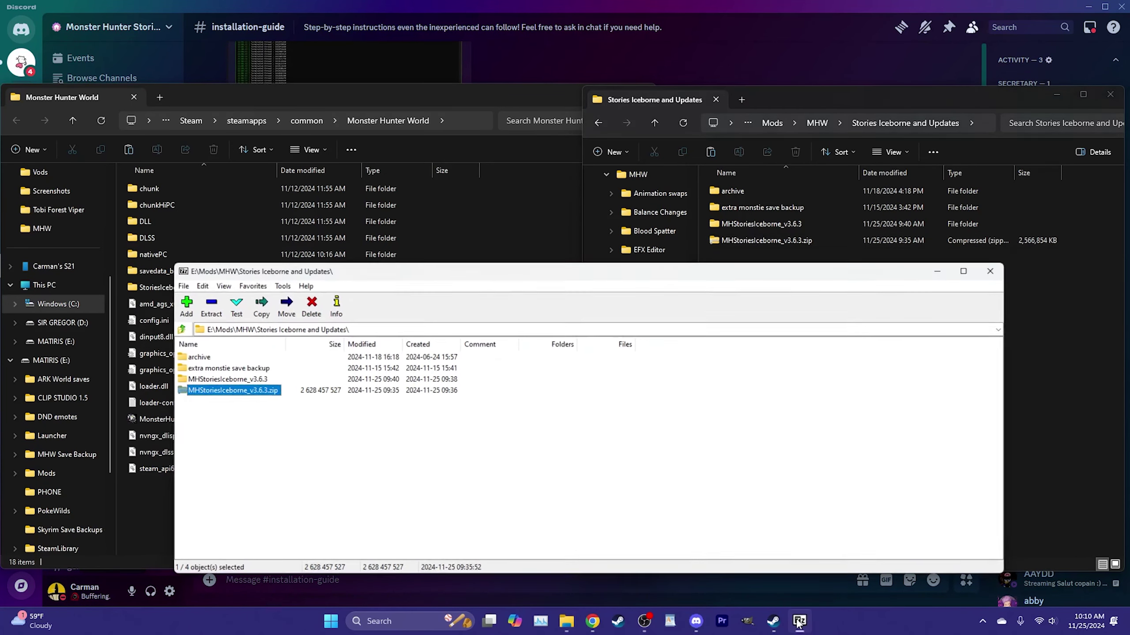
{"action": "mouse_move", "coordinate": [561, 270]}
{"action": "left_mouse_down"}
{"action": "mouse_move", "coordinate": [548, 283]}
{"action": "mouse_move", "coordinate": [560, 276]}
{"action": "mouse_move", "coordinate": [551, 273]}
{"action": "left_mouse_up"}
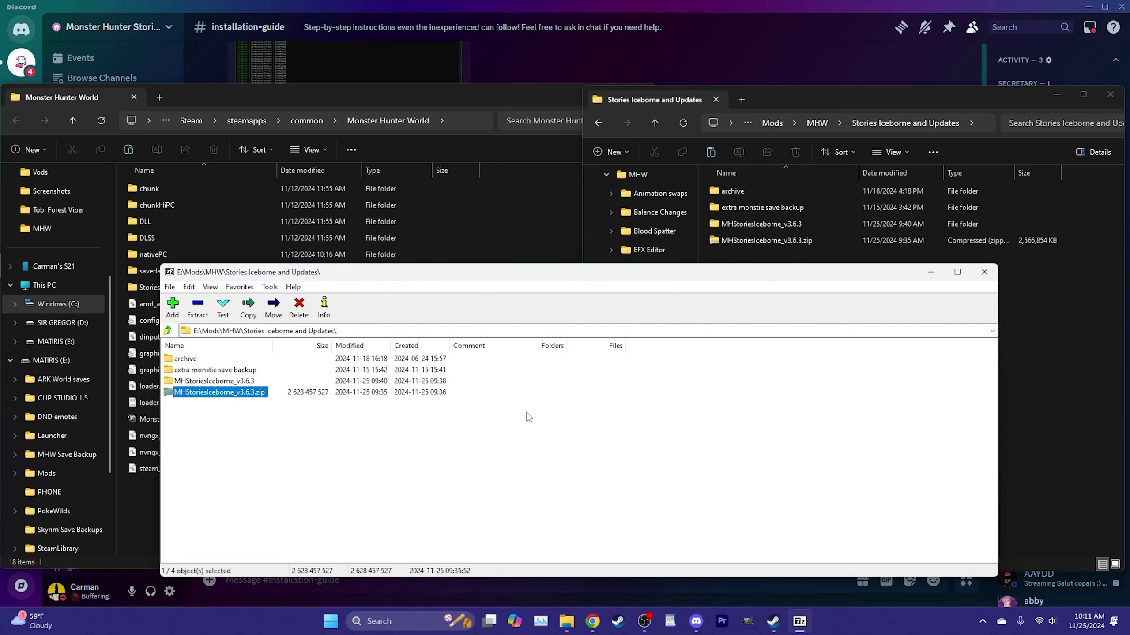
{"action": "left_click", "coordinate": [212, 446]}
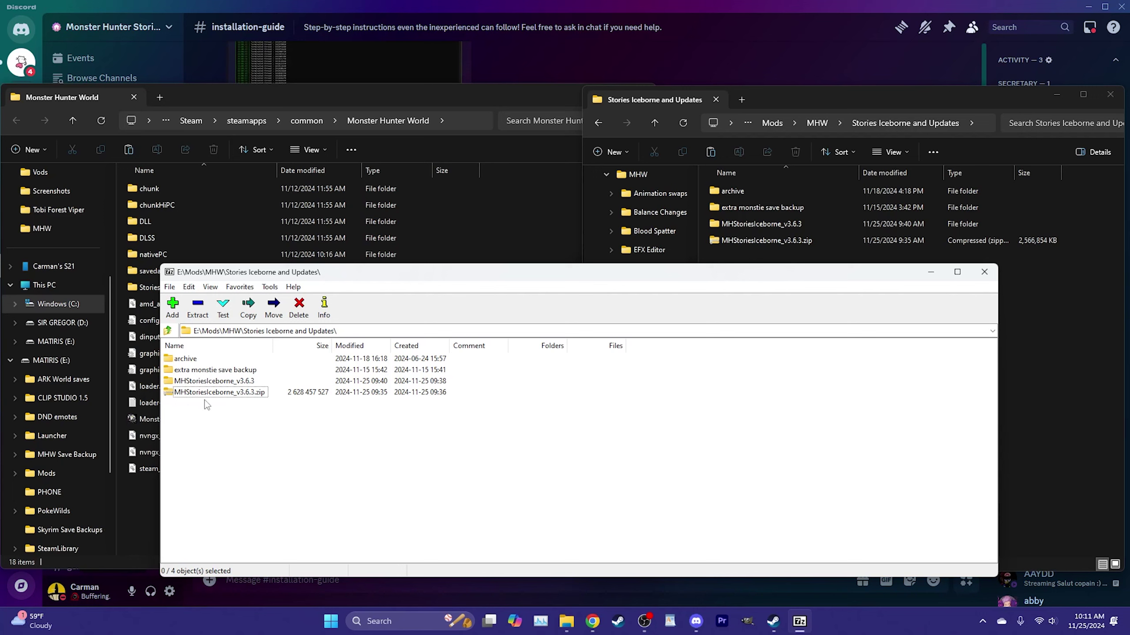
{"action": "left_click", "coordinate": [237, 401]}
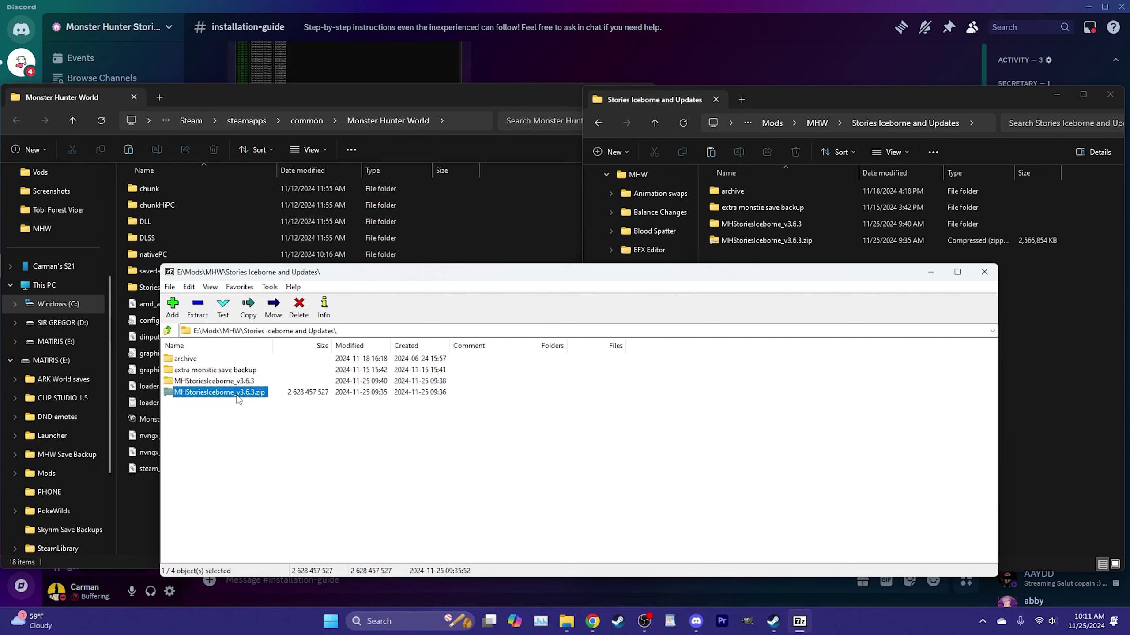
Step: Open the Extract dialog for MHStoriesIceborne_v3.6.3.zip with its MHStoriesIceborne_v3.6.3 subfolder destination
{"action": "left_click", "coordinate": [198, 310]}
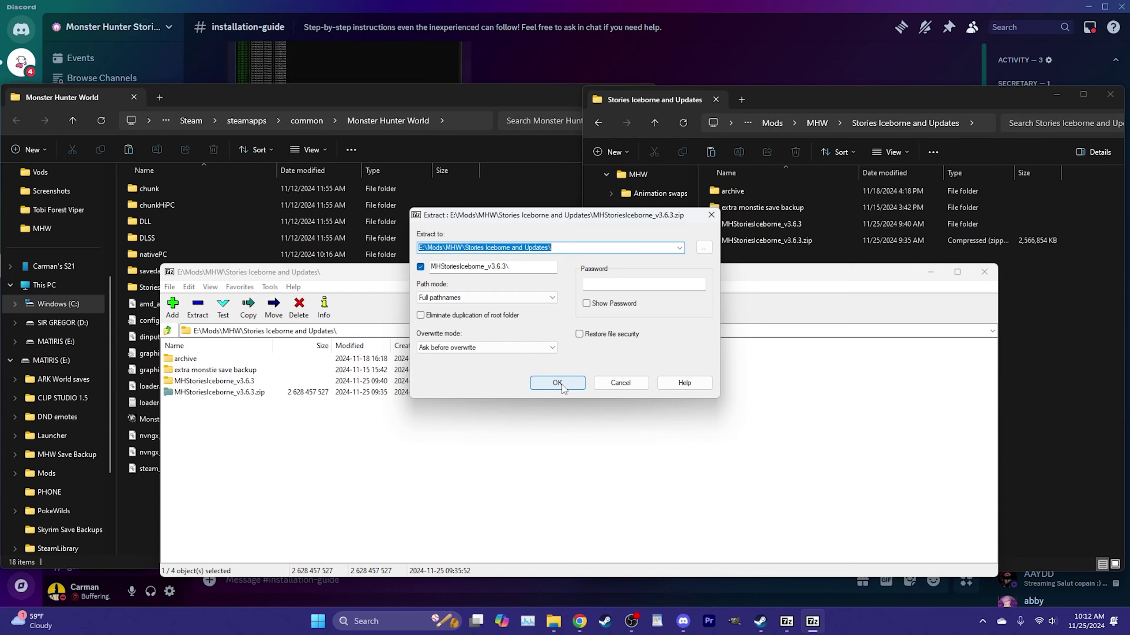
Step: Extract the archive, then move its nativePC and StoriesIceborne folders into the Monster Hunter World folder
{"action": "left_click", "coordinate": [560, 385]}
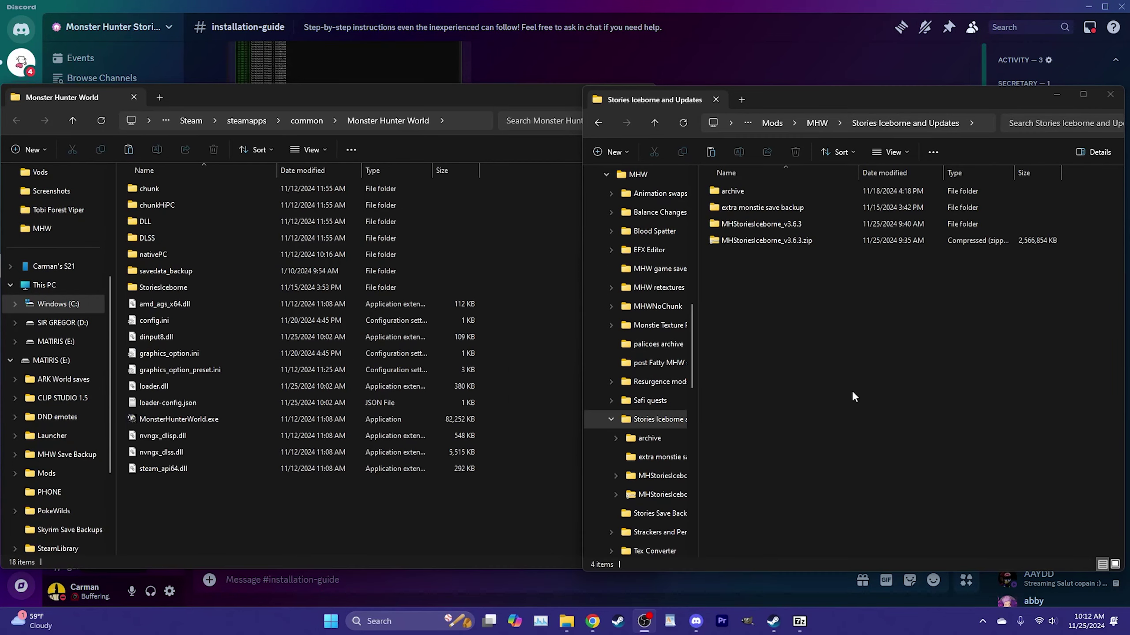
{"action": "left_click", "coordinate": [799, 347]}
{"action": "double_click", "coordinate": [760, 224]}
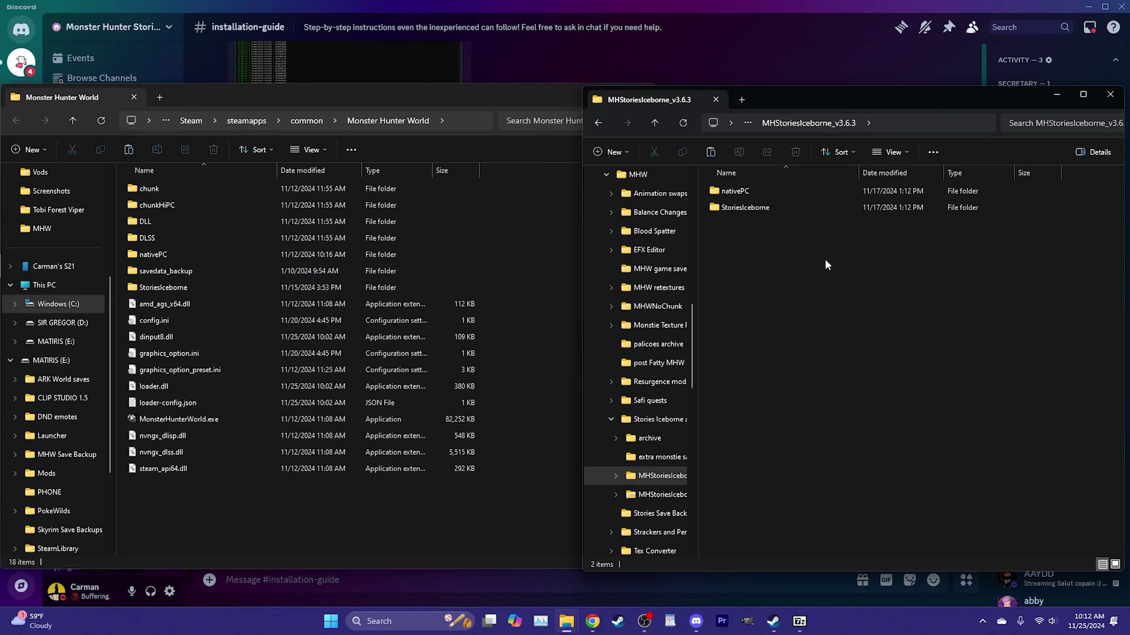
{"action": "left_click_drag", "start_coordinate": [779, 263], "coordinate": [841, 312]}
{"action": "left_click", "coordinate": [840, 297]}
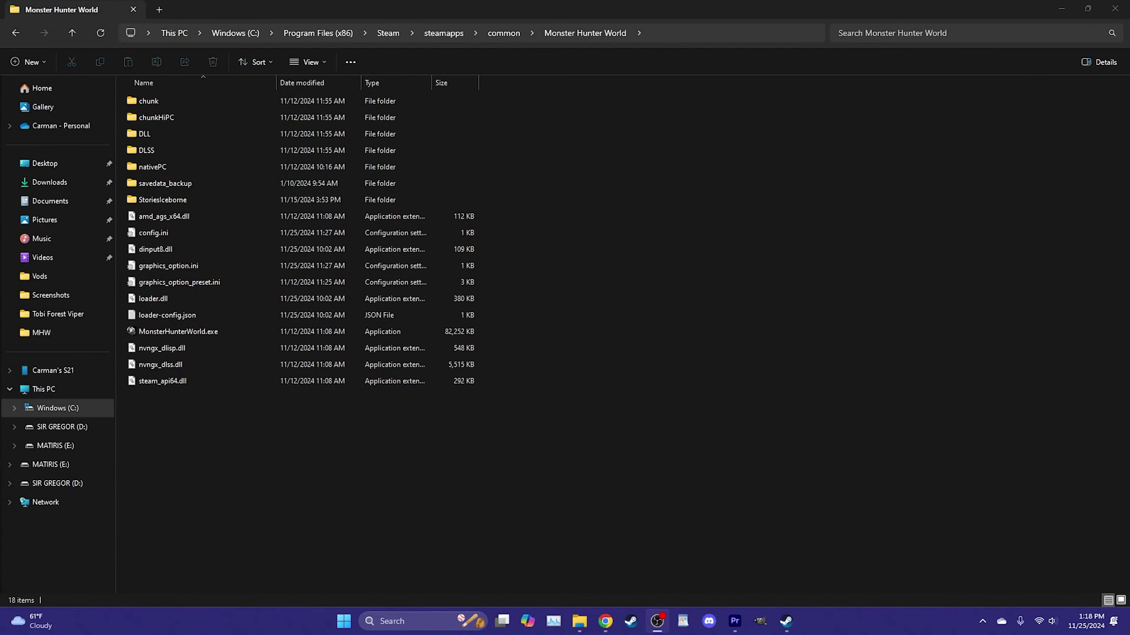
Step: Go into StoriesIceborne\Classic and select savefile.bin
{"action": "double_click", "coordinate": [193, 200]}
{"action": "double_click", "coordinate": [197, 102]}
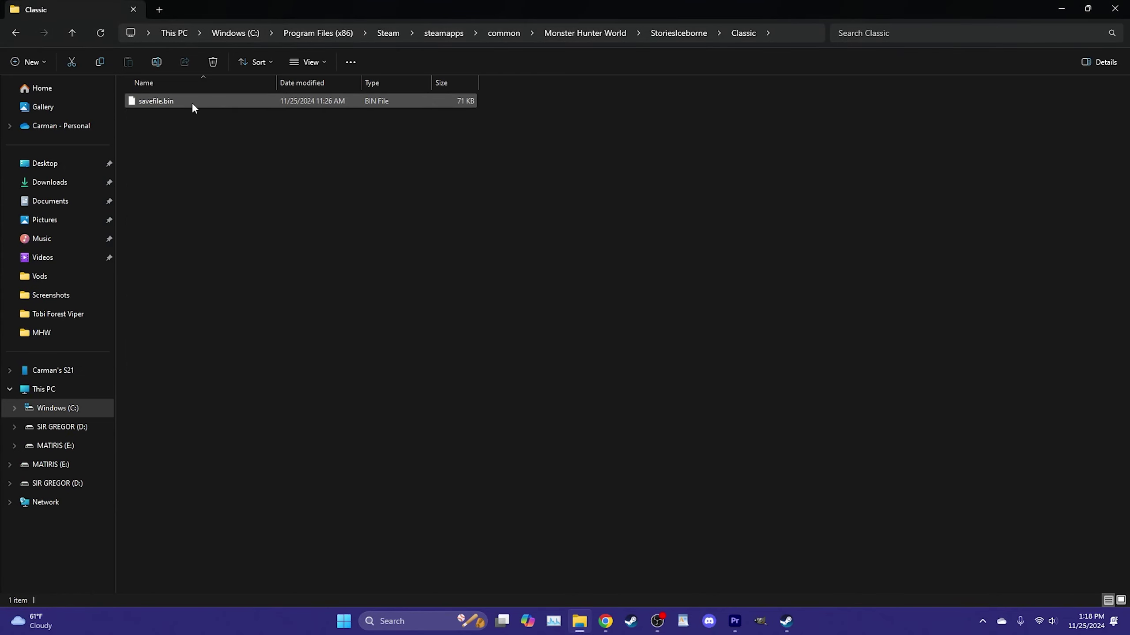
{"action": "left_click", "coordinate": [161, 100]}
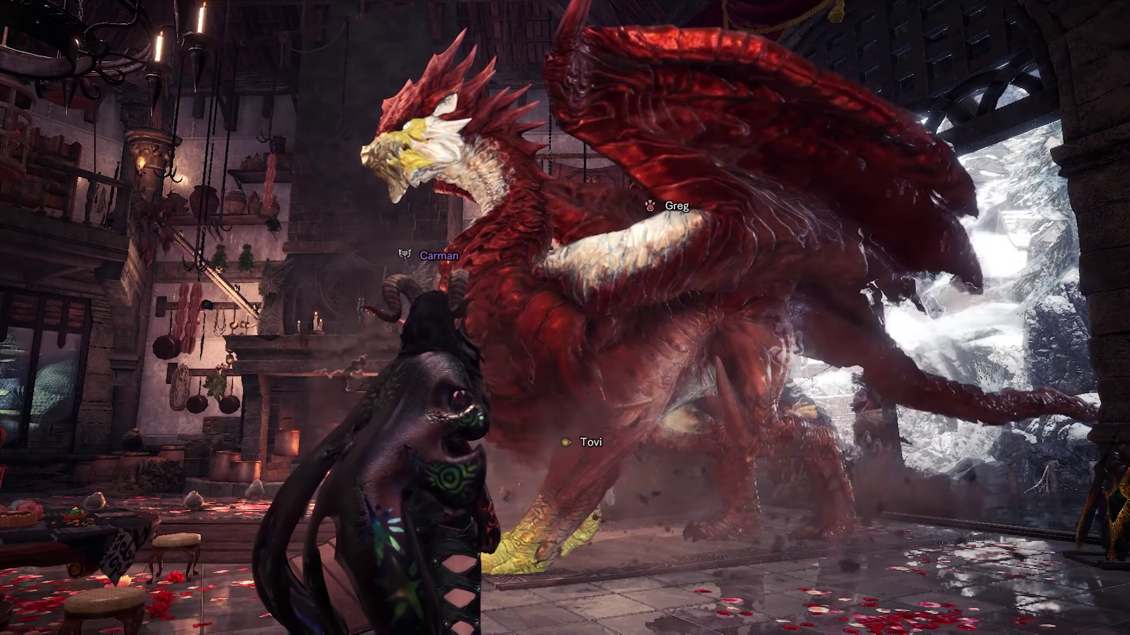
Step: Bring up the in-game shortcut menu to quit back to the title screen
{"action": "key", "text": "F2"}
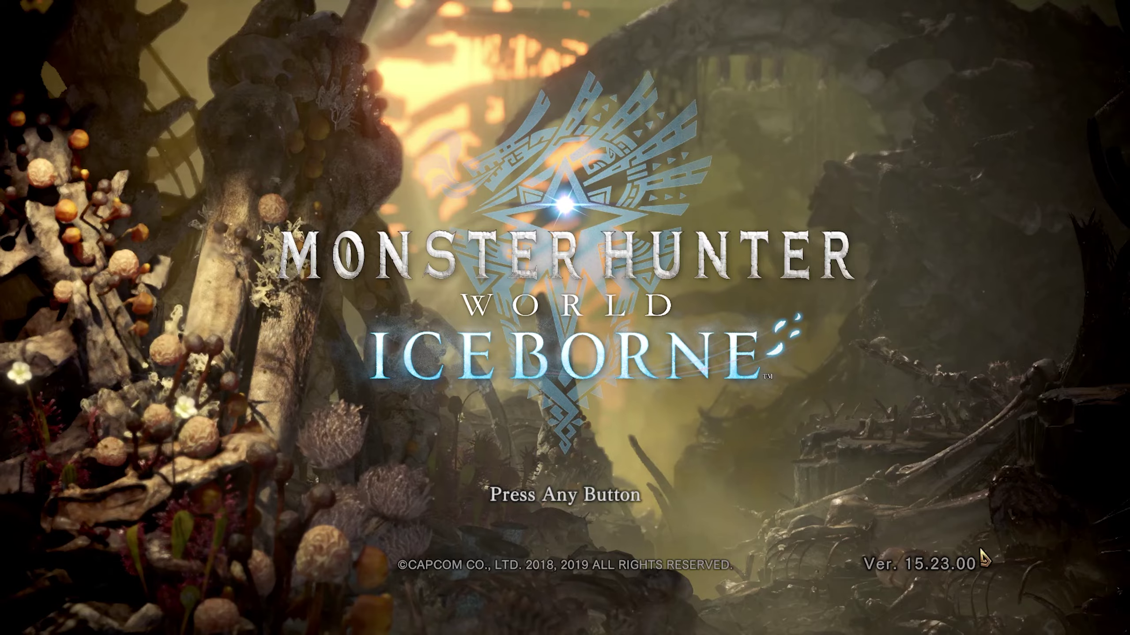
Step: Load the hunter save and create a new online session from the title screen
{"action": "left_click", "coordinate": [617, 523]}
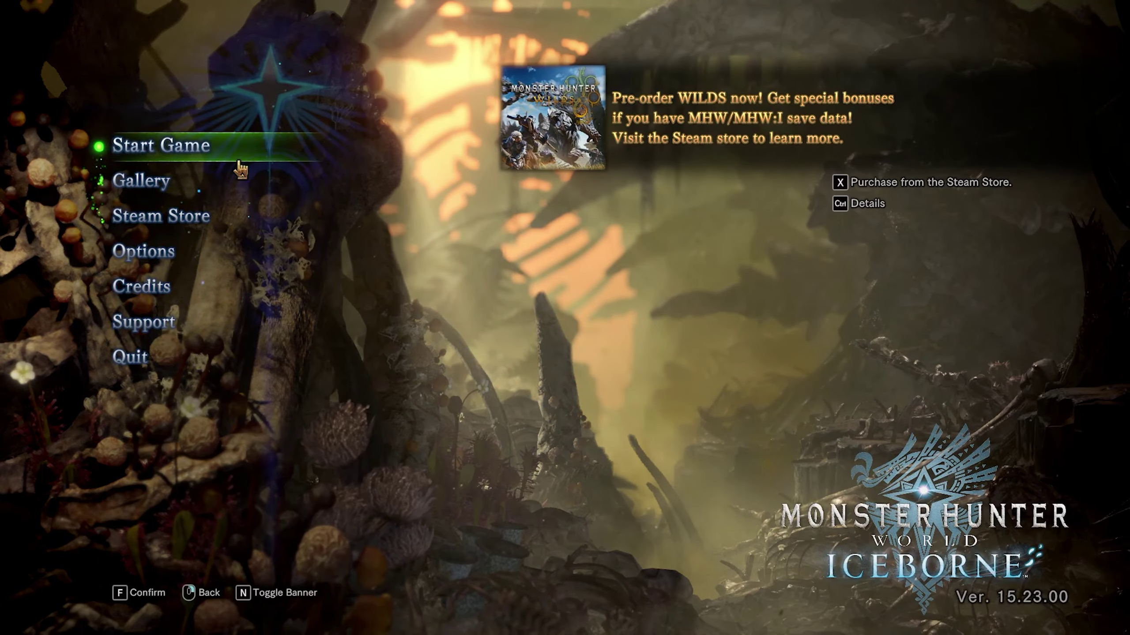
{"action": "left_click", "coordinate": [240, 166]}
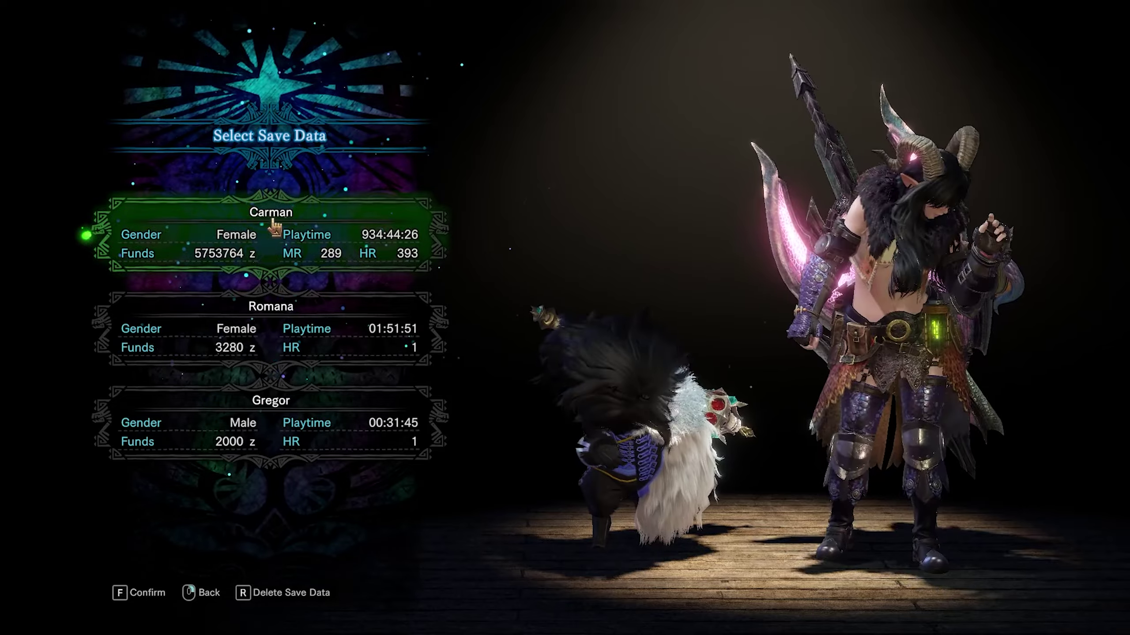
{"action": "left_click", "coordinate": [318, 231]}
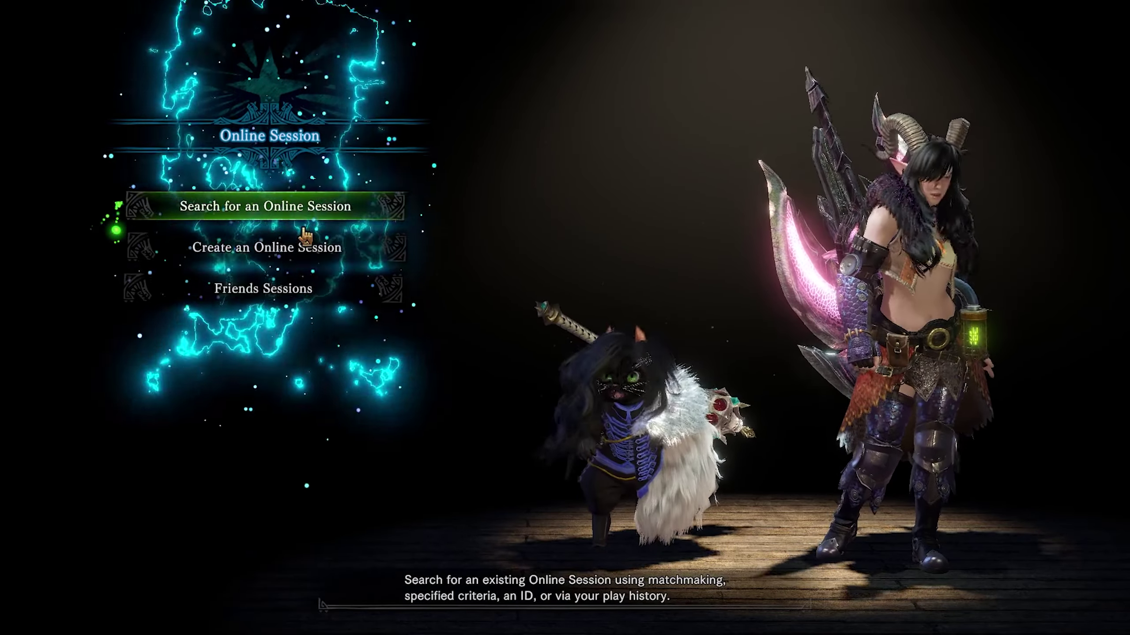
{"action": "left_click", "coordinate": [288, 260]}
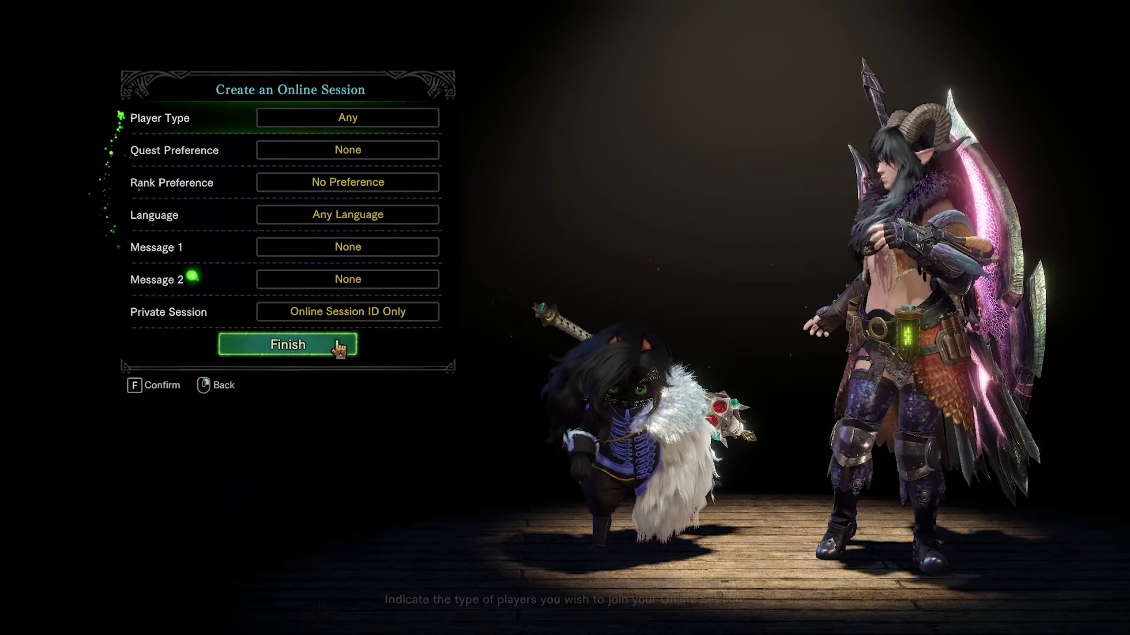
{"action": "left_click", "coordinate": [343, 345]}
{"action": "left_click", "coordinate": [516, 393]}
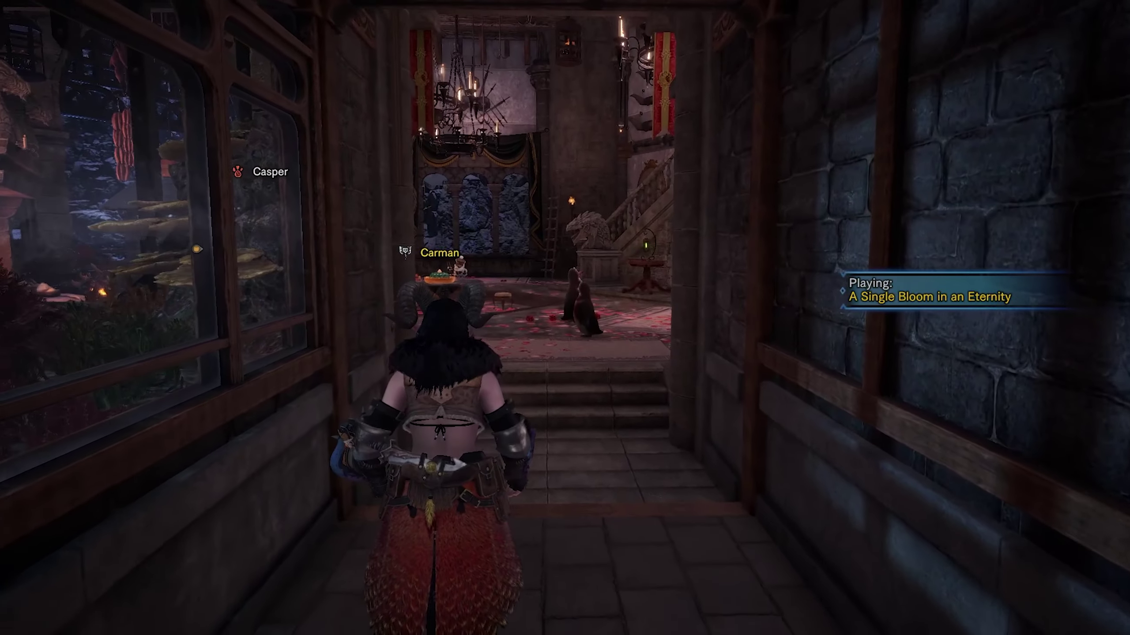
Step: Walk the hunter to the feathered monstie in the hall and bring up the Start menu
{"action": "key", "text": "w"}
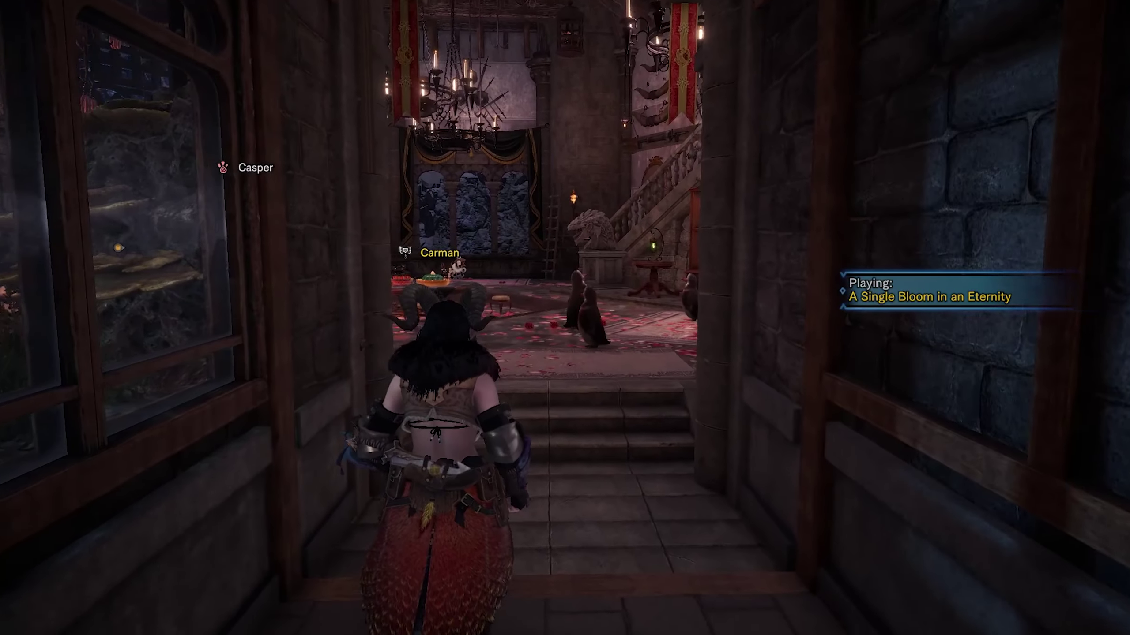
{"action": "key", "text": "w"}
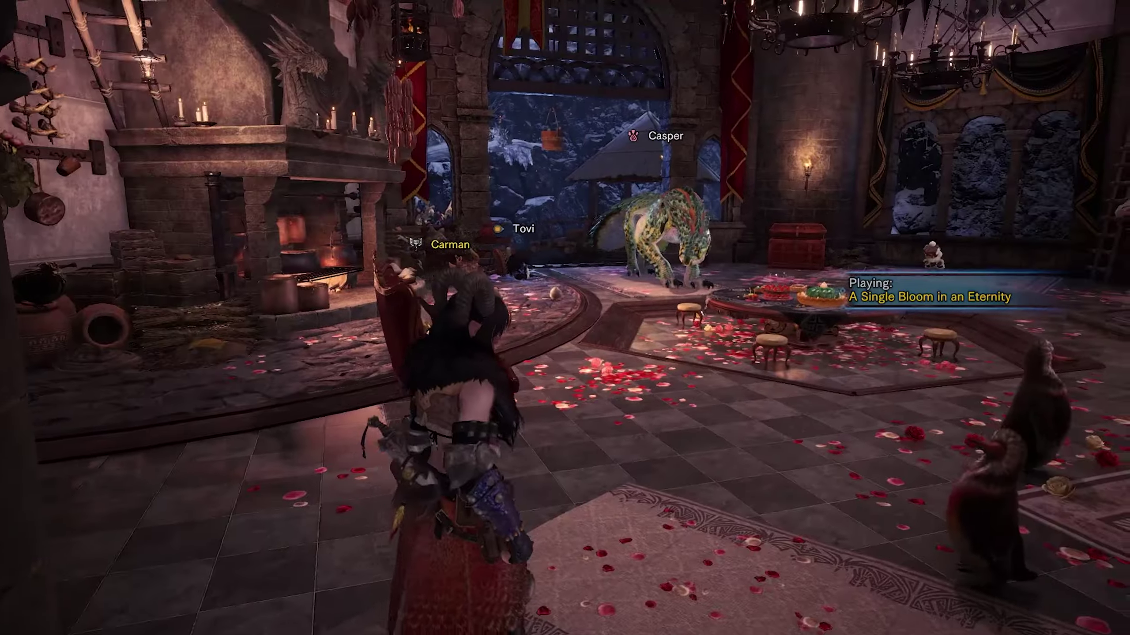
{"action": "key", "text": "w"}
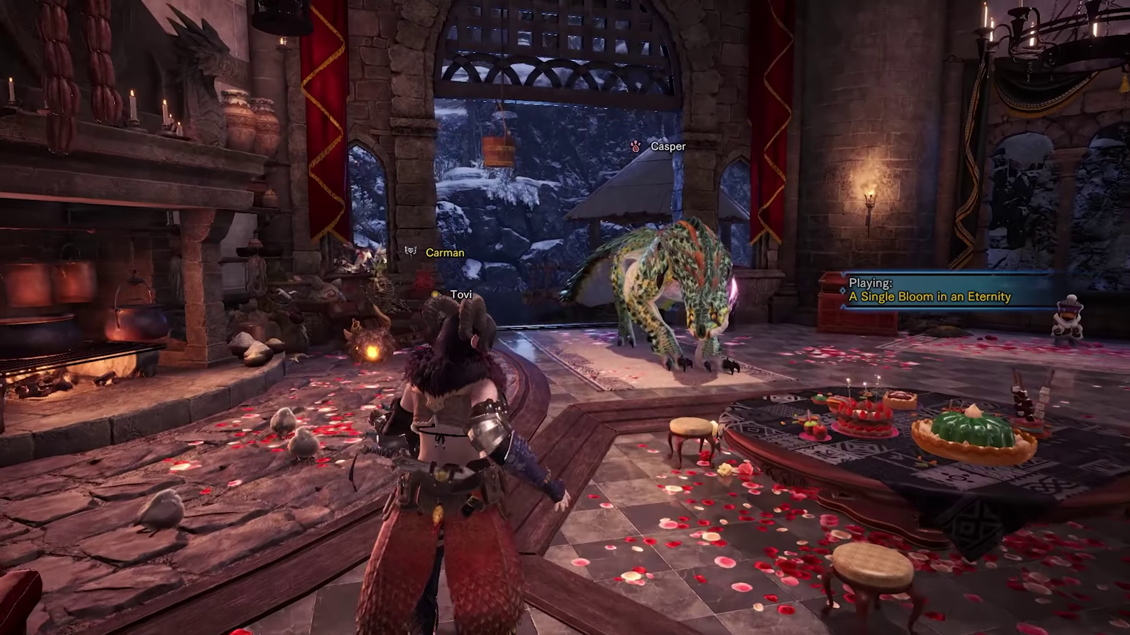
{"action": "key", "text": "w"}
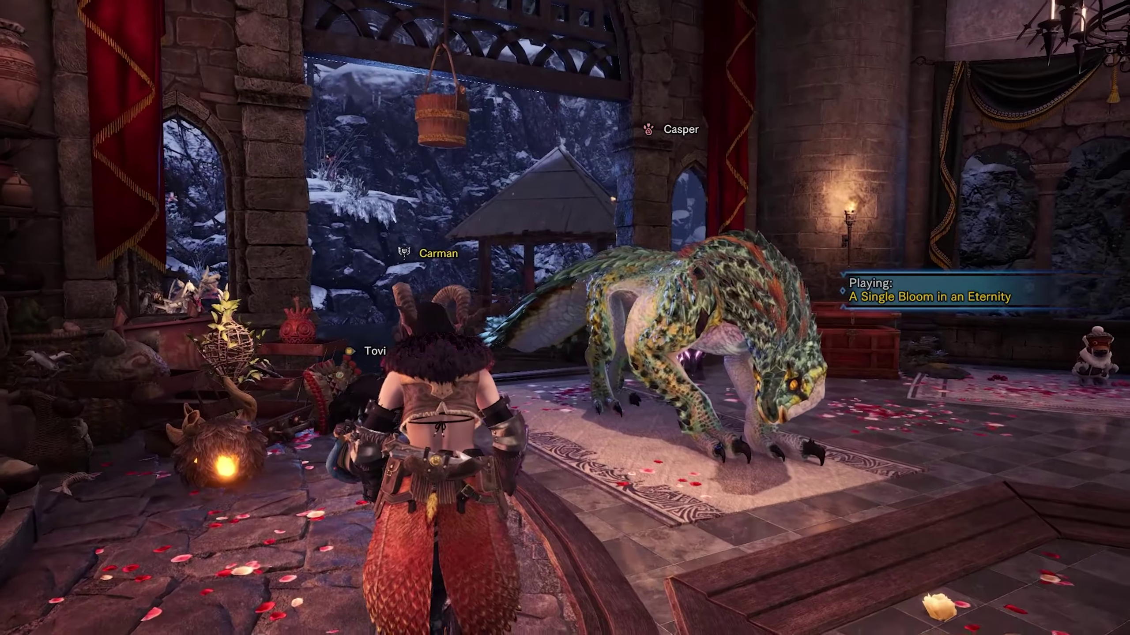
{"action": "key", "text": "w"}
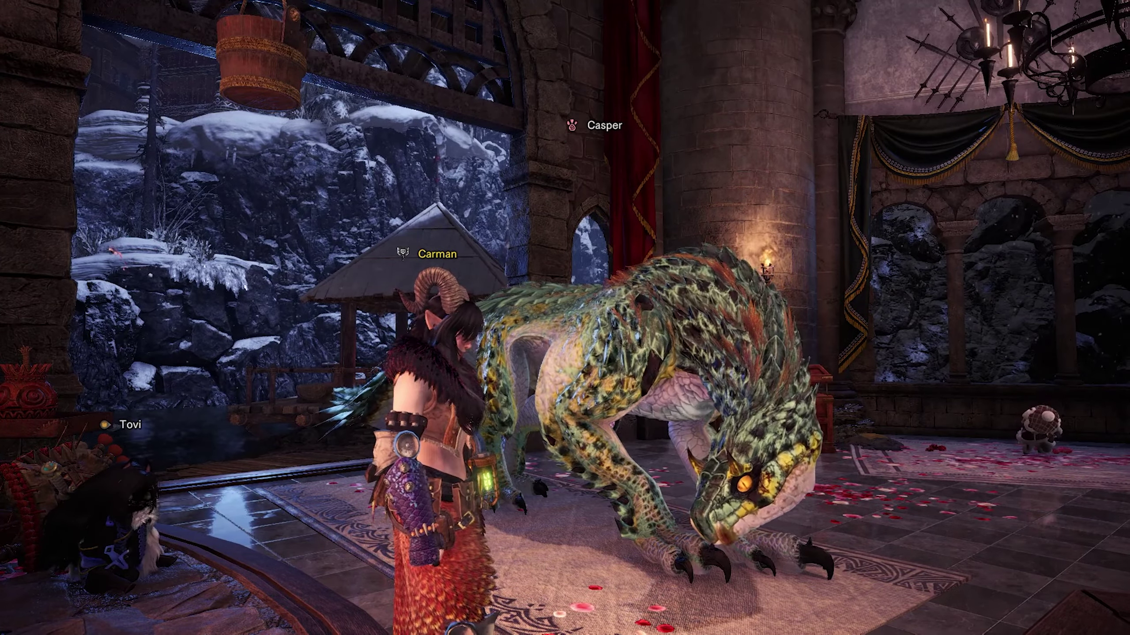
{"action": "key", "text": "s"}
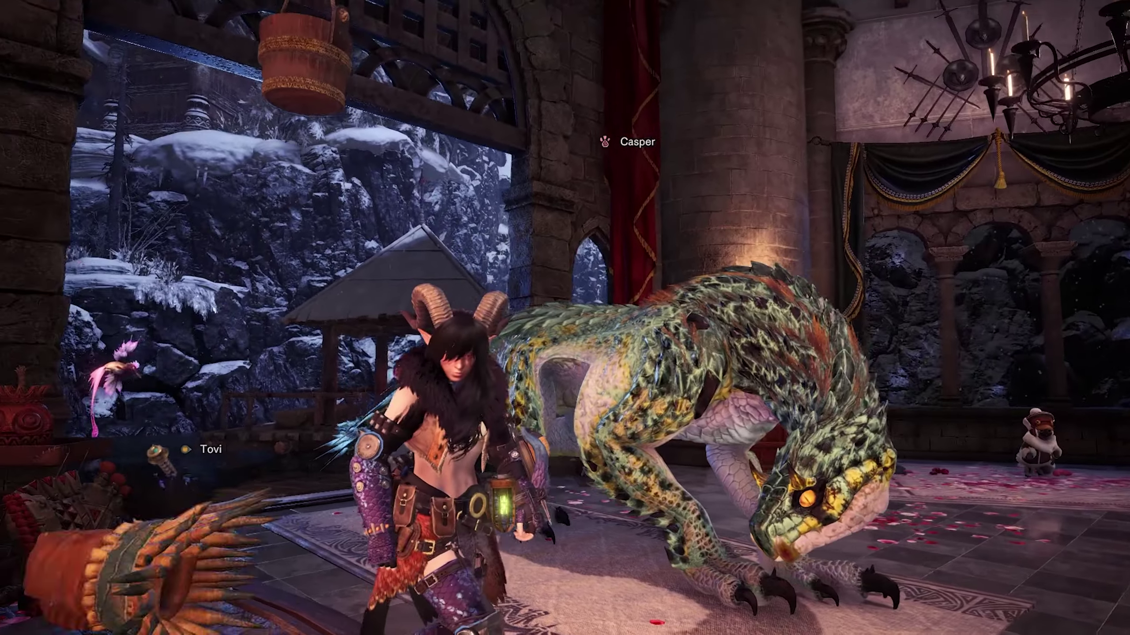
{"action": "key", "text": "Escape"}
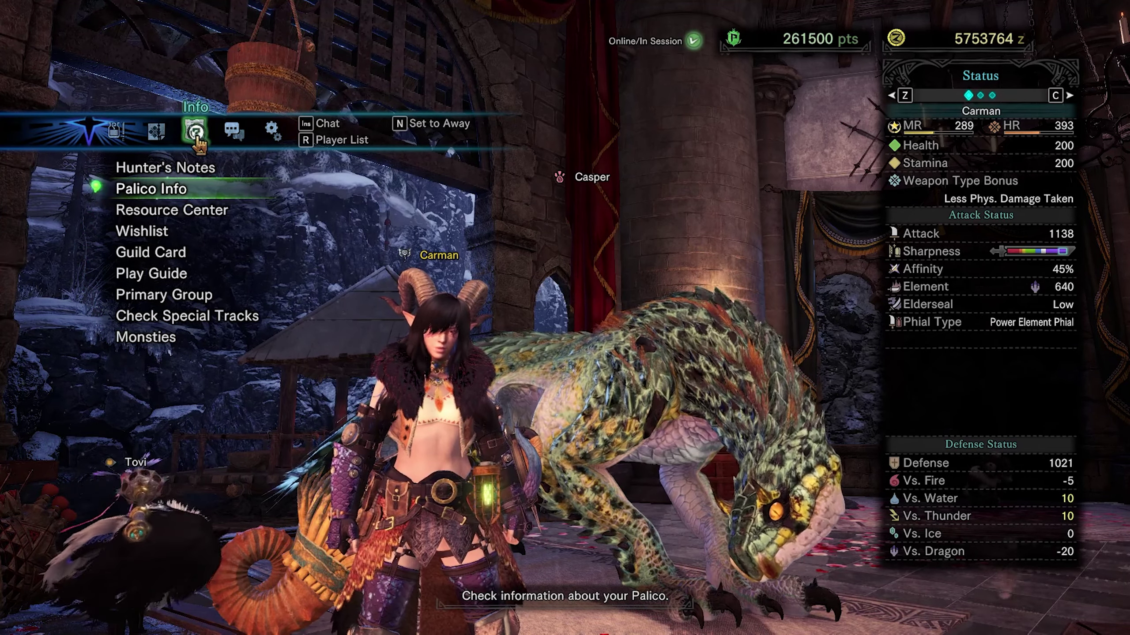
Step: Review the currently assigned monsties in the Monsties status summary
{"action": "left_click", "coordinate": [167, 341]}
{"action": "left_click", "coordinate": [387, 172]}
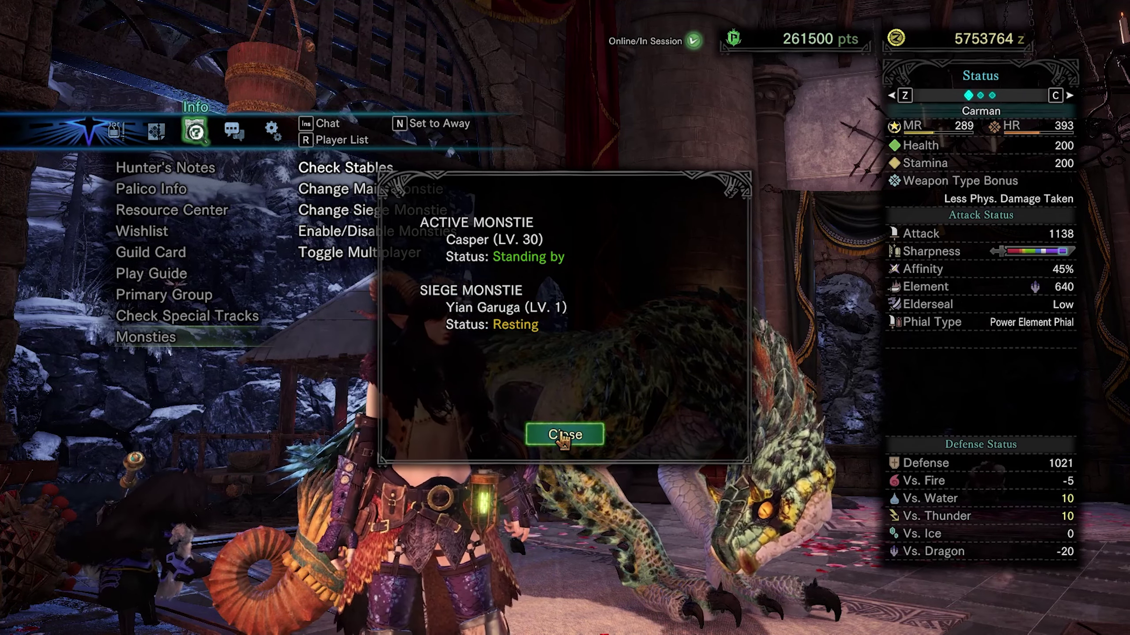
{"action": "left_click", "coordinate": [562, 435]}
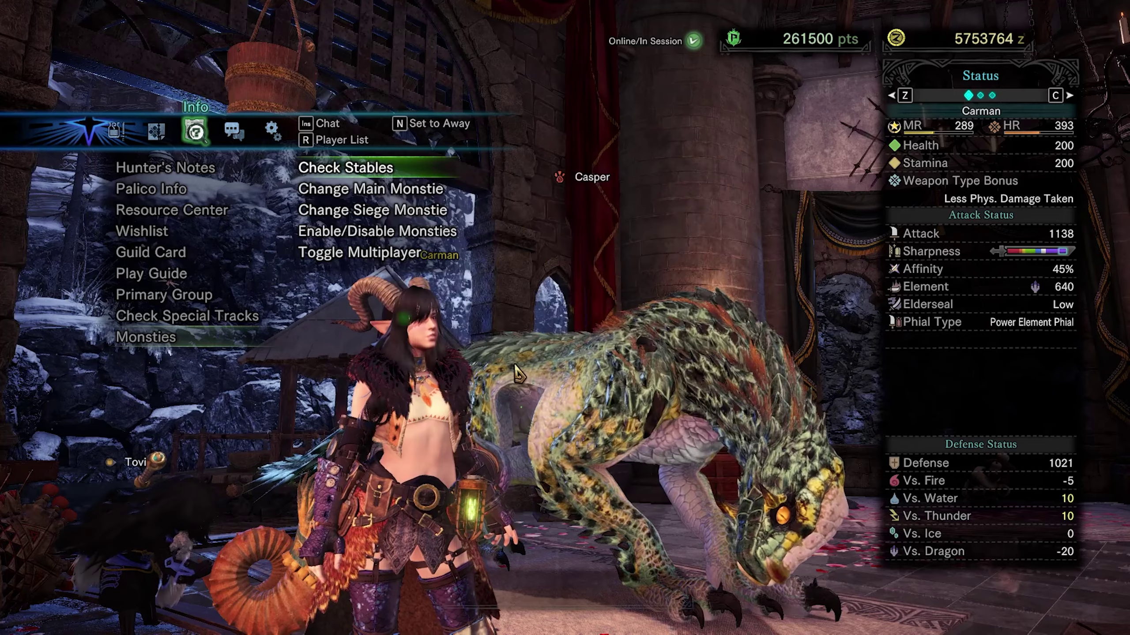
Step: Set Greg (LV. 54) as main monstie, confirm it in Check Stables, then open the siege list
{"action": "left_click", "coordinate": [416, 195]}
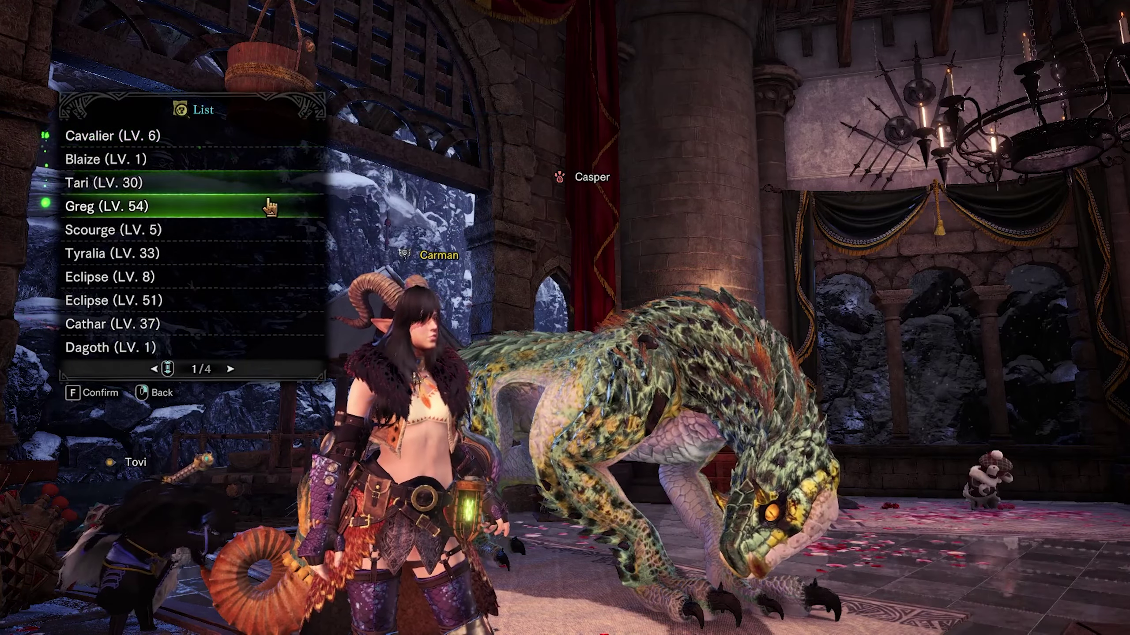
{"action": "left_click", "coordinate": [201, 212]}
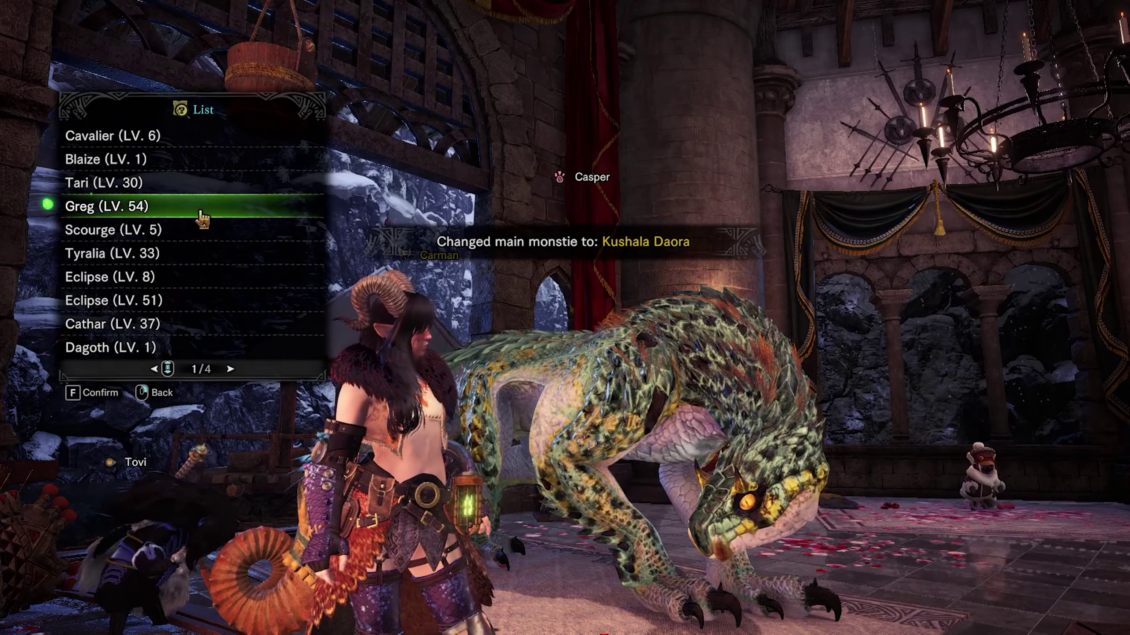
{"action": "right_click", "coordinate": [202, 216]}
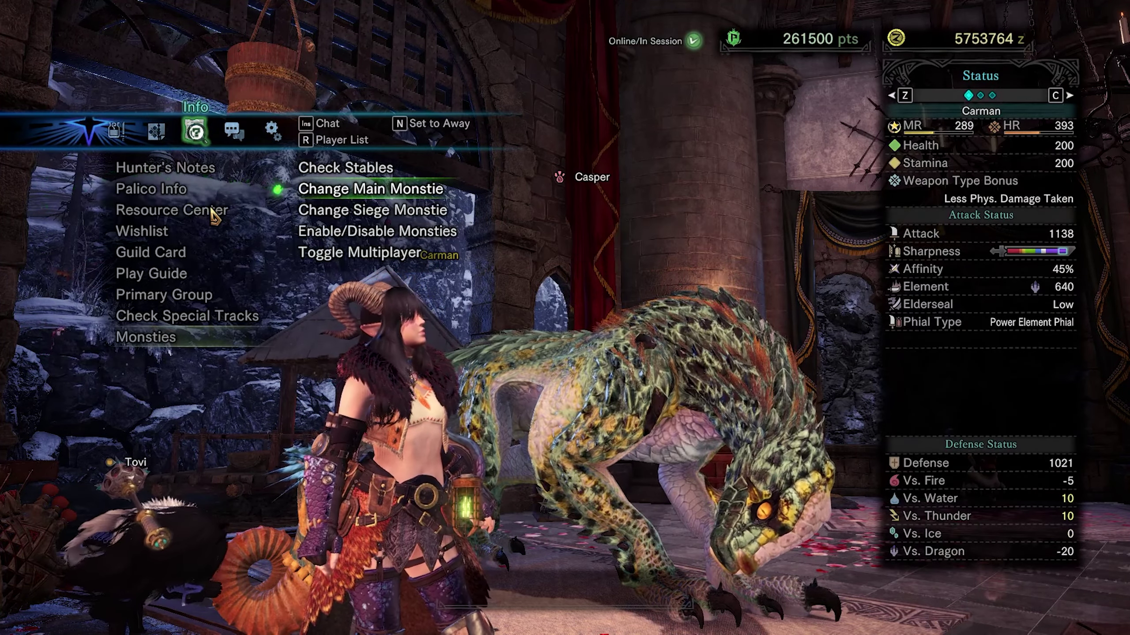
{"action": "left_click", "coordinate": [345, 169]}
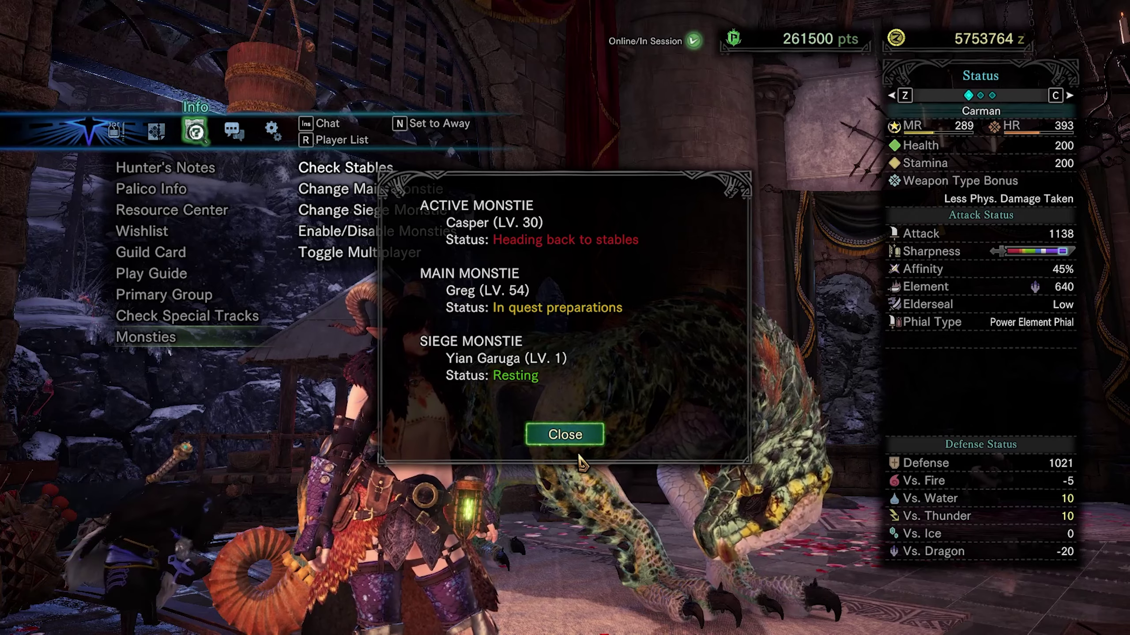
{"action": "left_click", "coordinate": [562, 434]}
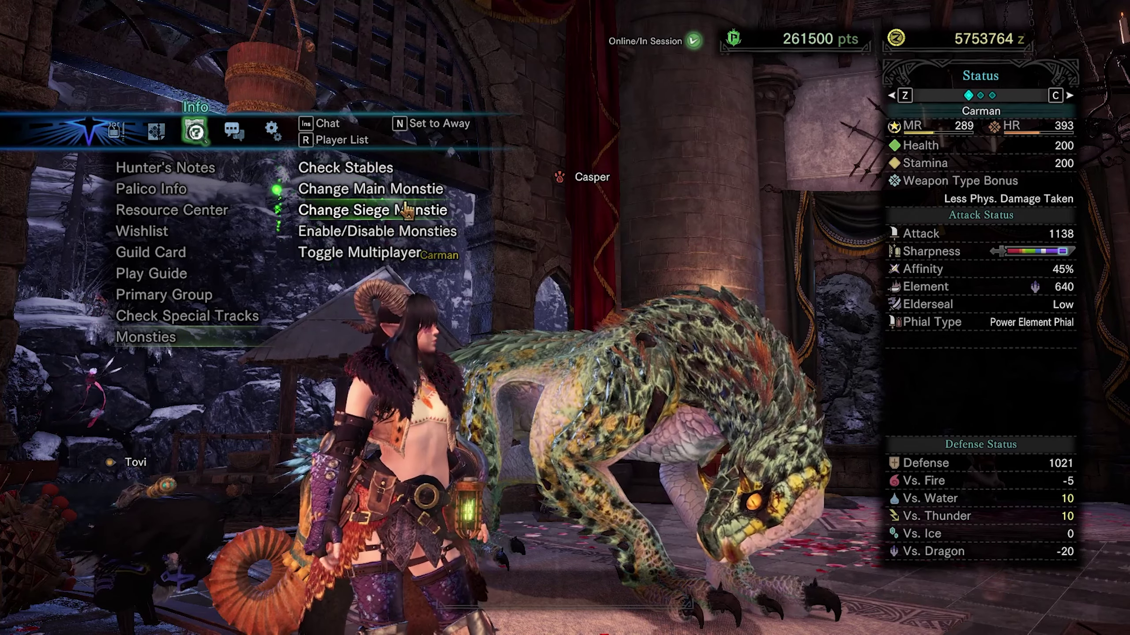
{"action": "left_click", "coordinate": [407, 218]}
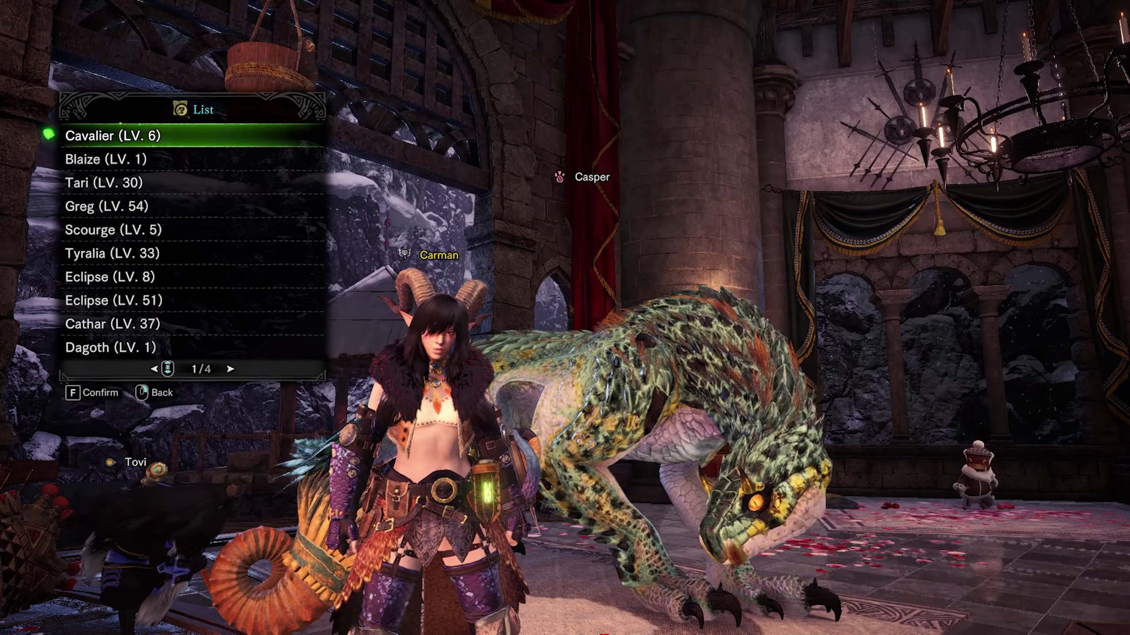
Step: Try Dagoth, Cathar, Monke and Matiris as siege monstie, then settle on Silver Rathalos Daniel (LV. 1)
{"action": "left_click", "coordinate": [189, 348]}
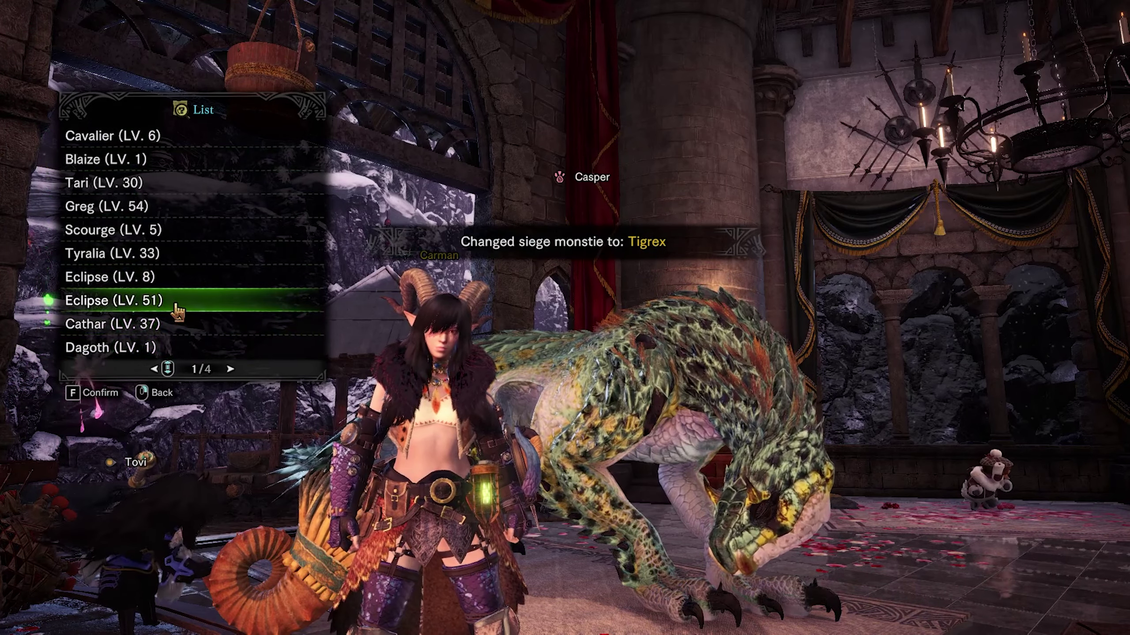
{"action": "left_click", "coordinate": [103, 207]}
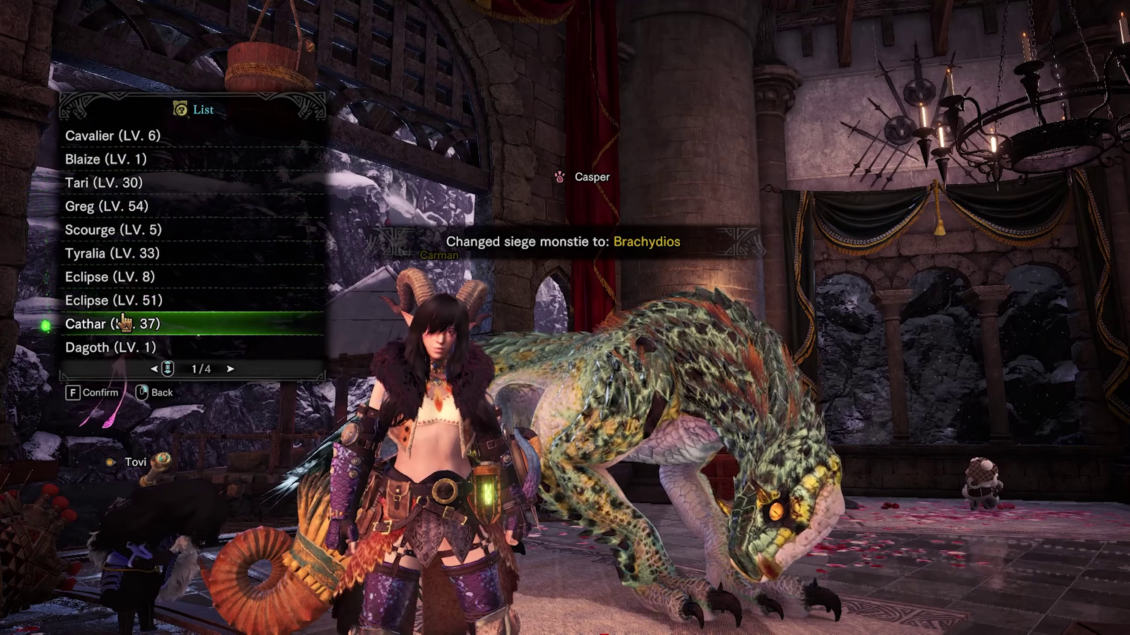
{"action": "scroll", "coordinate": [186, 278], "scroll_direction": "down", "scroll_amount": 2}
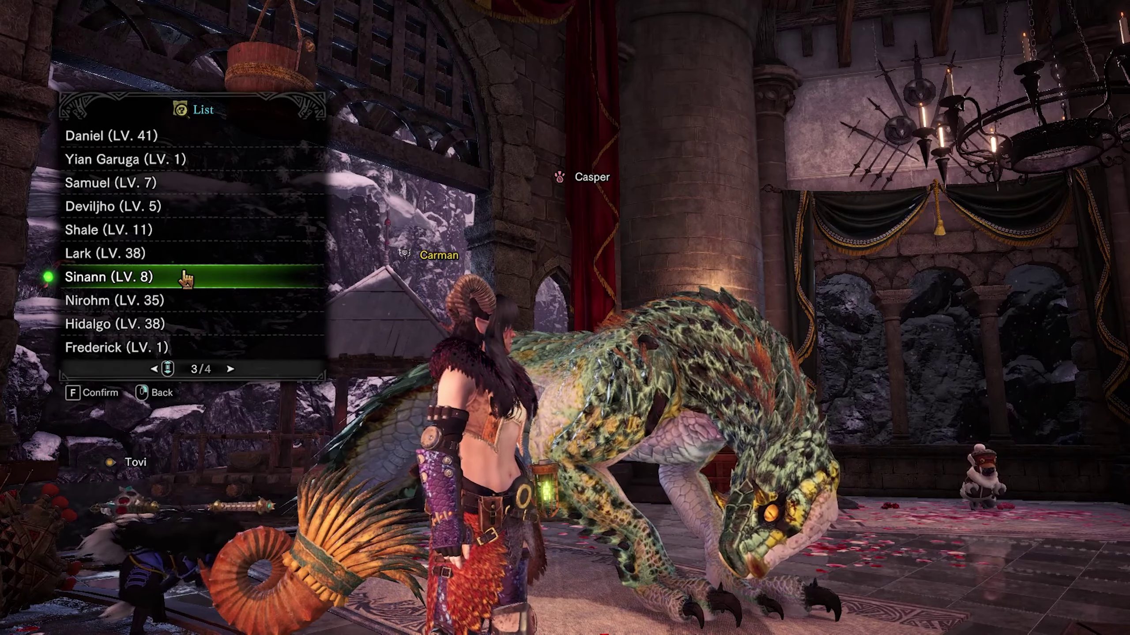
{"action": "scroll", "coordinate": [185, 278], "scroll_direction": "down", "scroll_amount": 1}
{"action": "scroll", "coordinate": [185, 278], "scroll_direction": "up", "scroll_amount": 1}
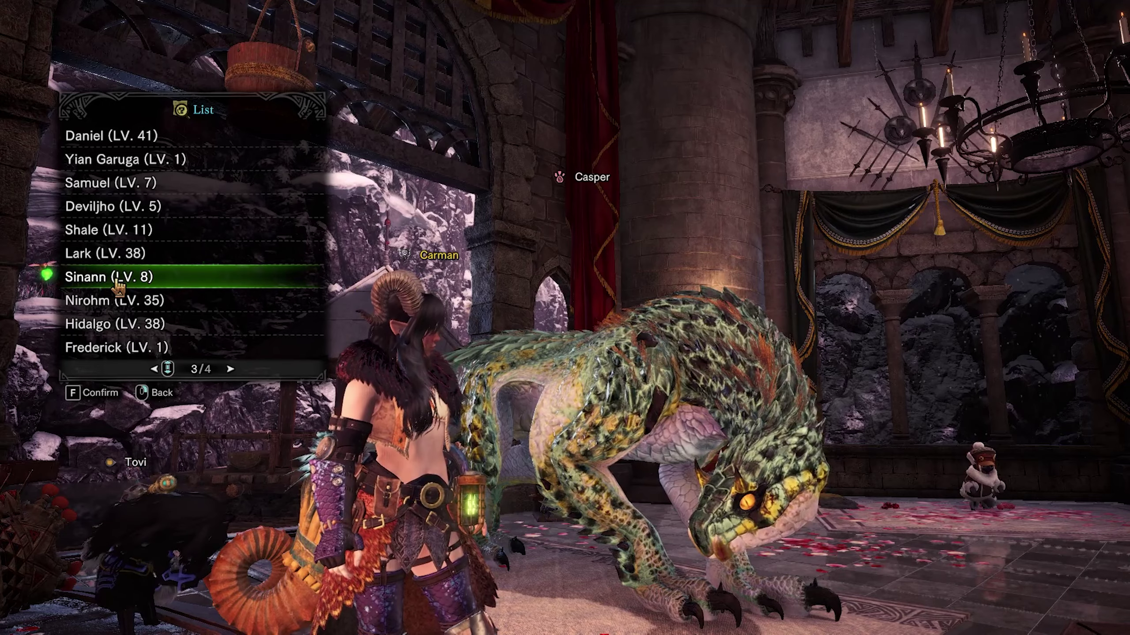
{"action": "scroll", "coordinate": [118, 284], "scroll_direction": "up", "scroll_amount": 1}
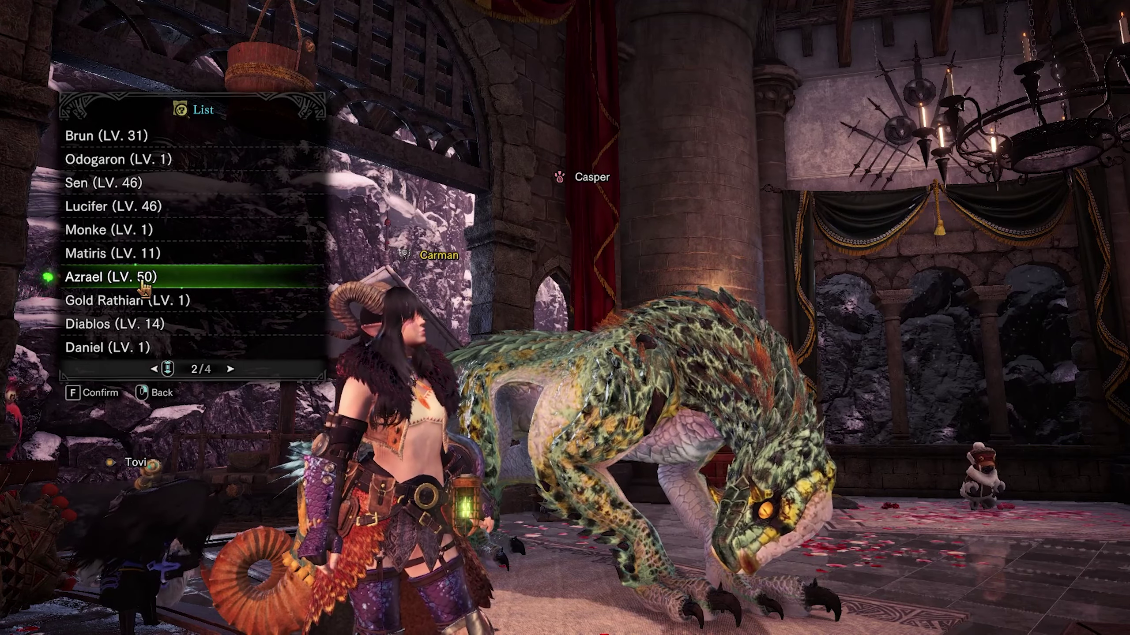
{"action": "left_click", "coordinate": [167, 238]}
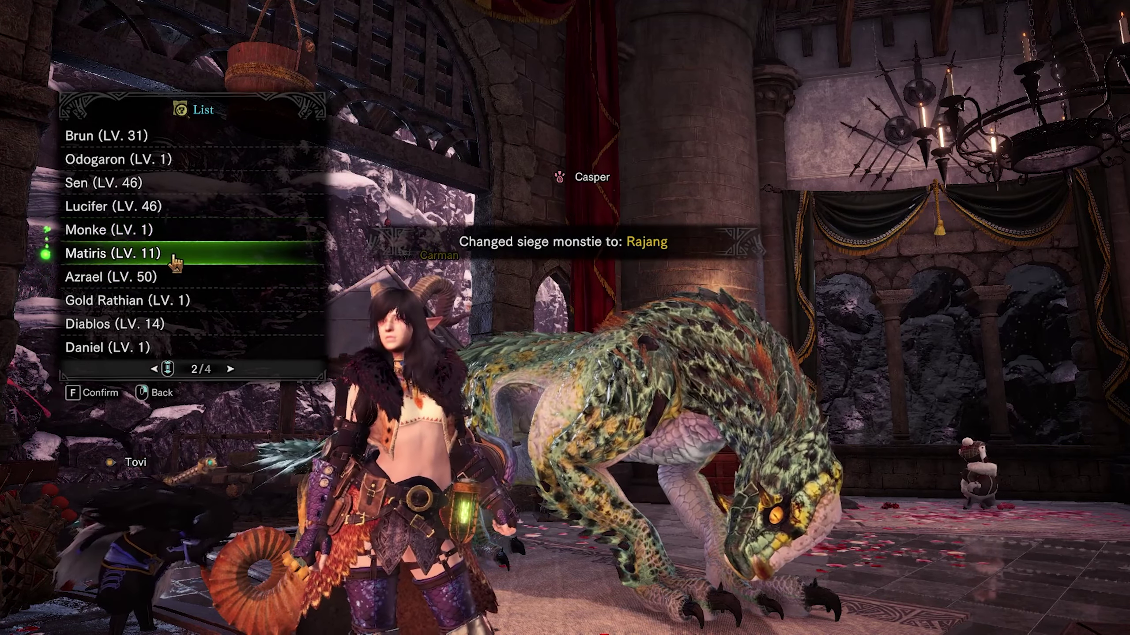
{"action": "left_click", "coordinate": [175, 260]}
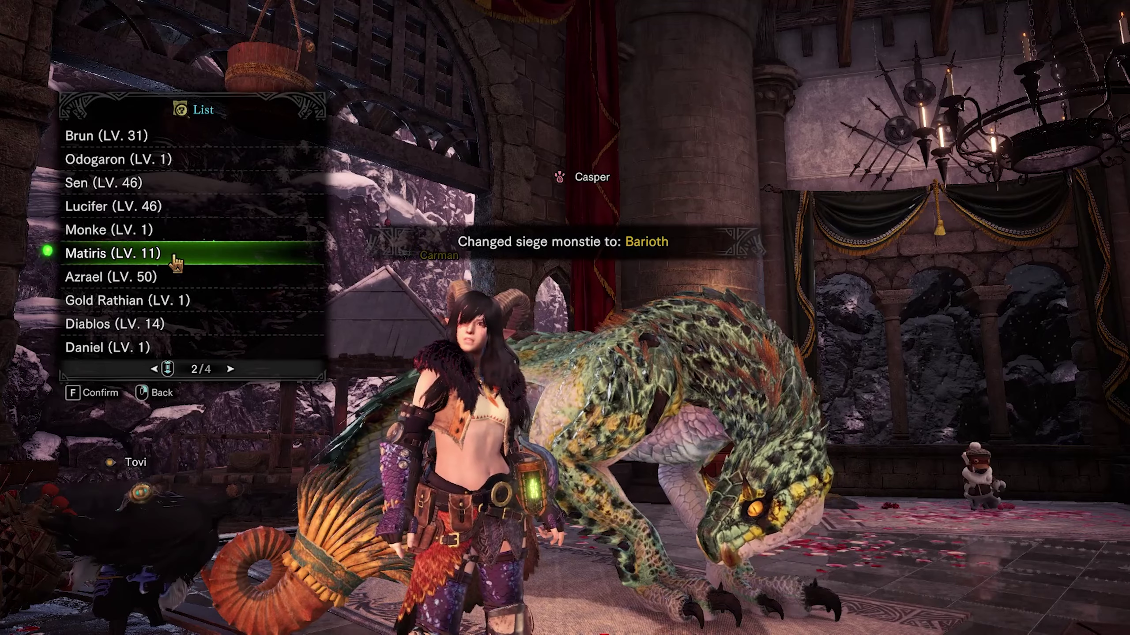
{"action": "key", "text": "f"}
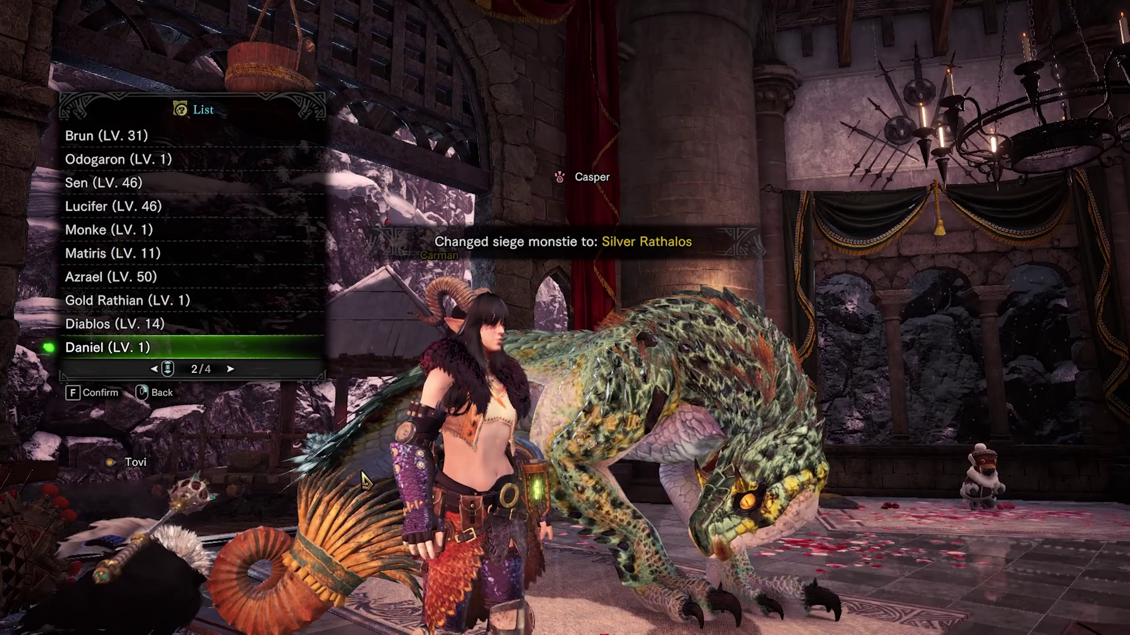
{"action": "right_click", "coordinate": [397, 466]}
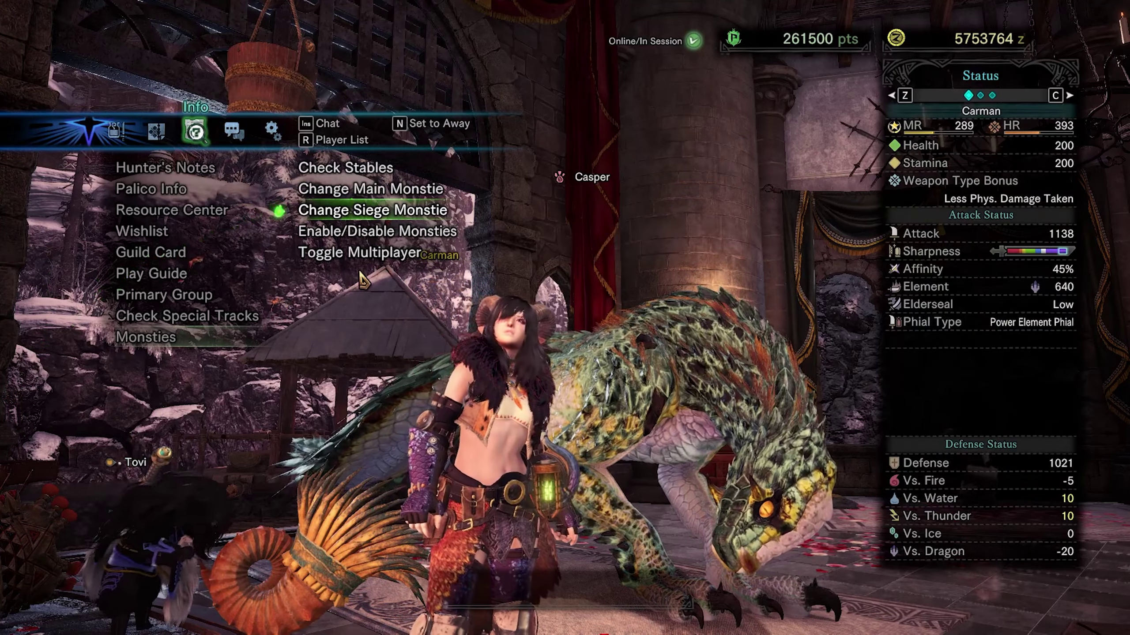